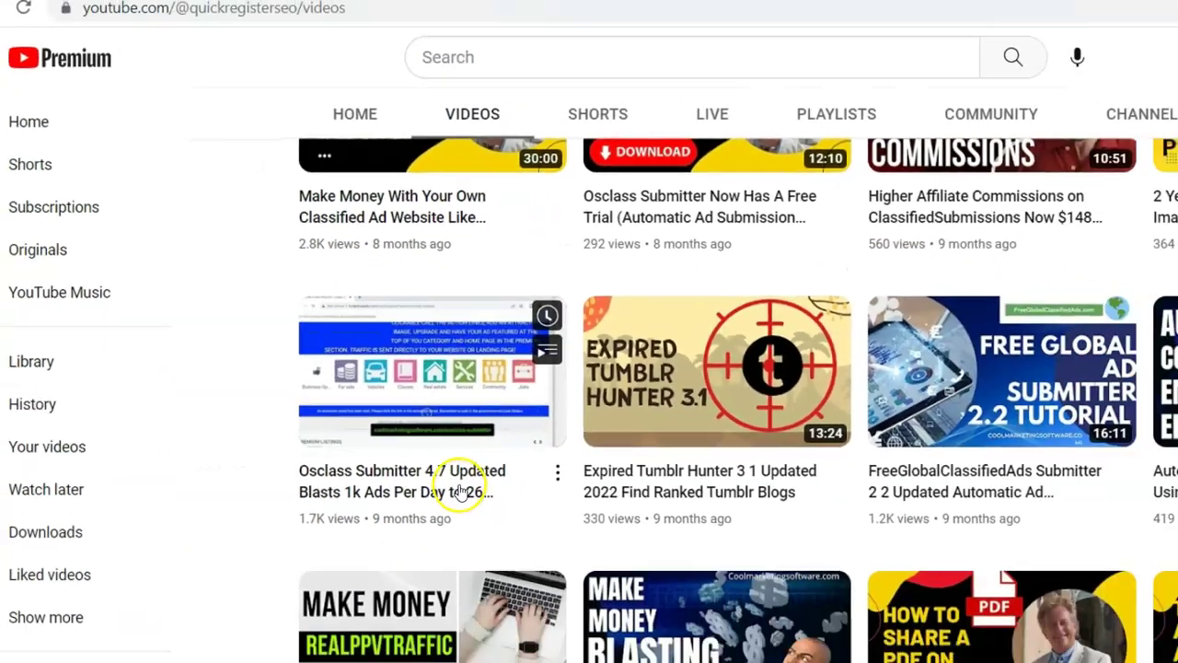
Open the Osclass Submitter 4.7 video, pause it, and read through its license information and full description
left_click(461, 492)
left_click(80, 512)
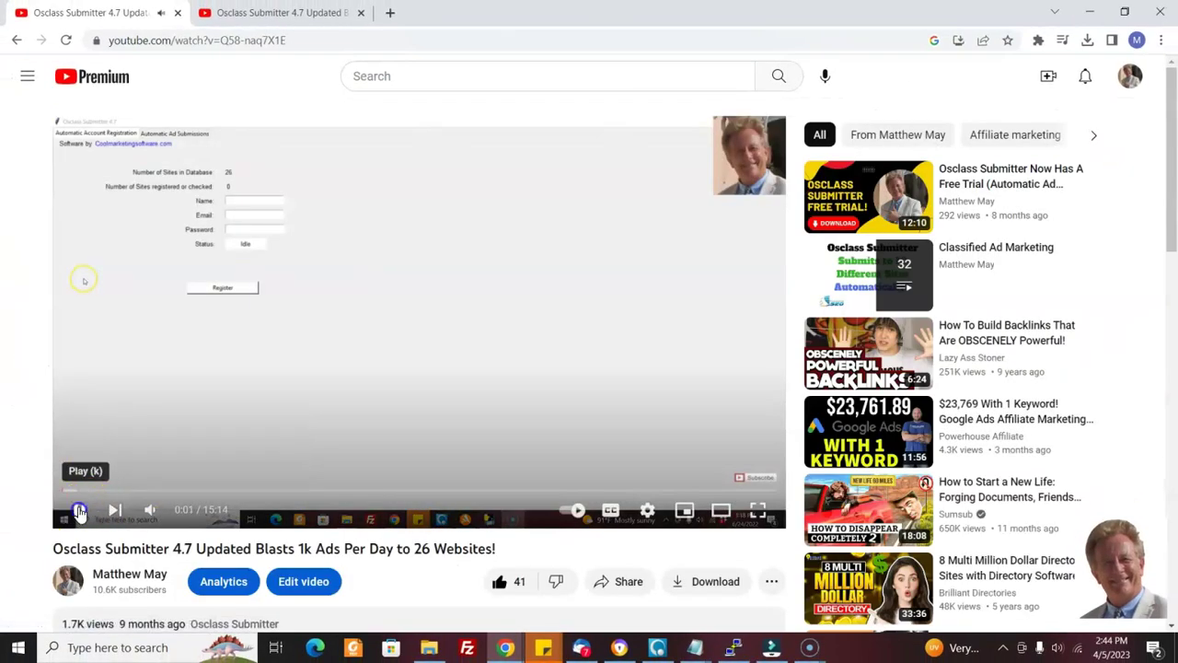
left_click_drag(1171, 175, 1175, 277)
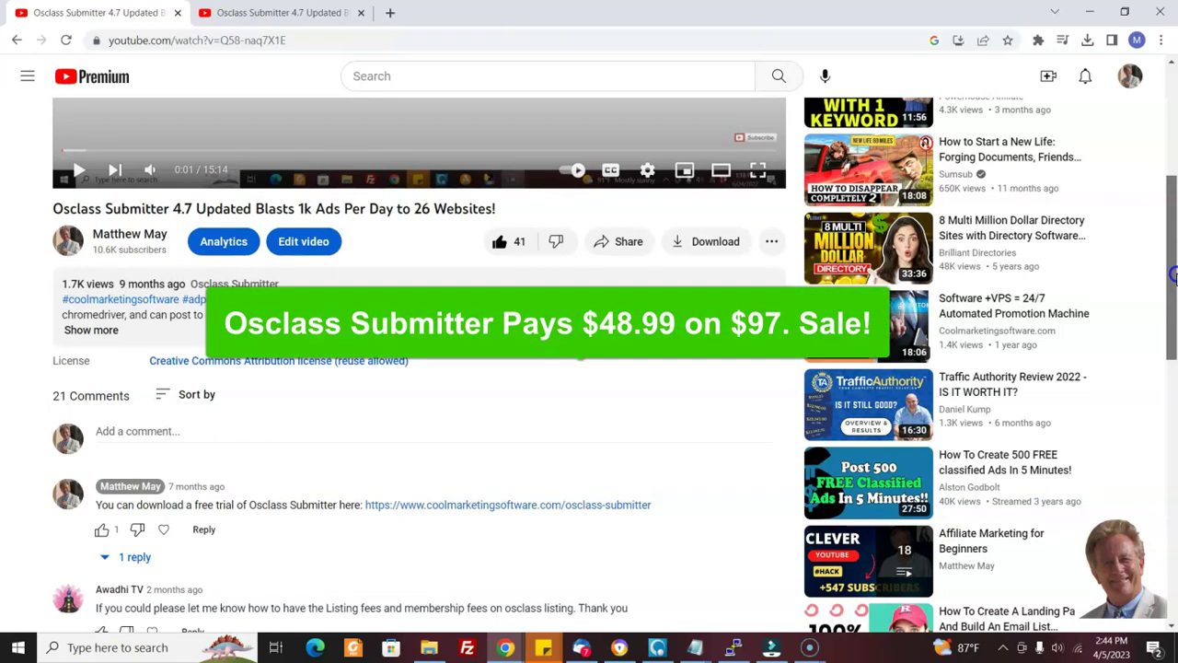
left_click_drag(1175, 276, 1175, 183)
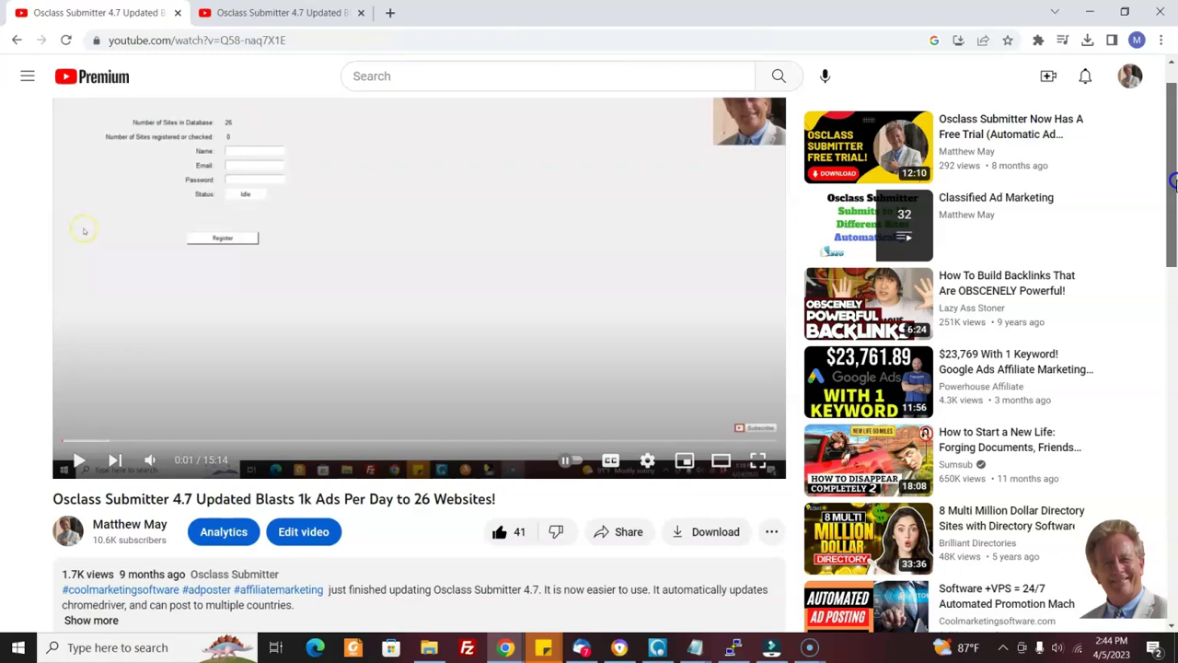
scroll(1174, 182, "down", 4)
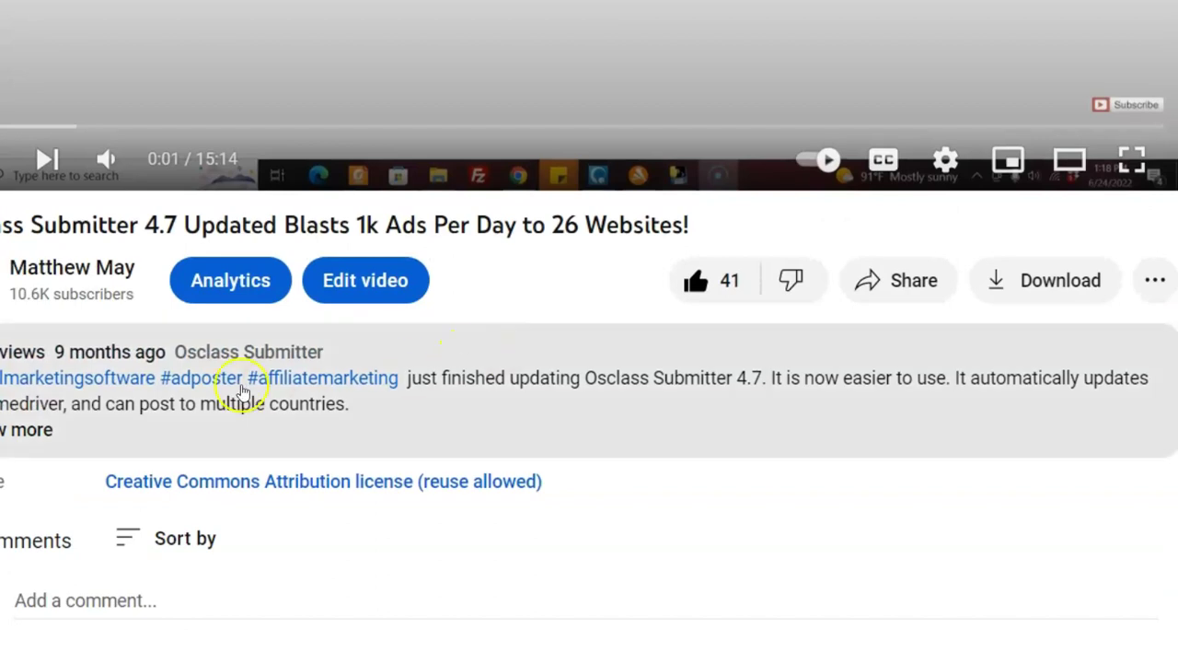
left_click(18, 431)
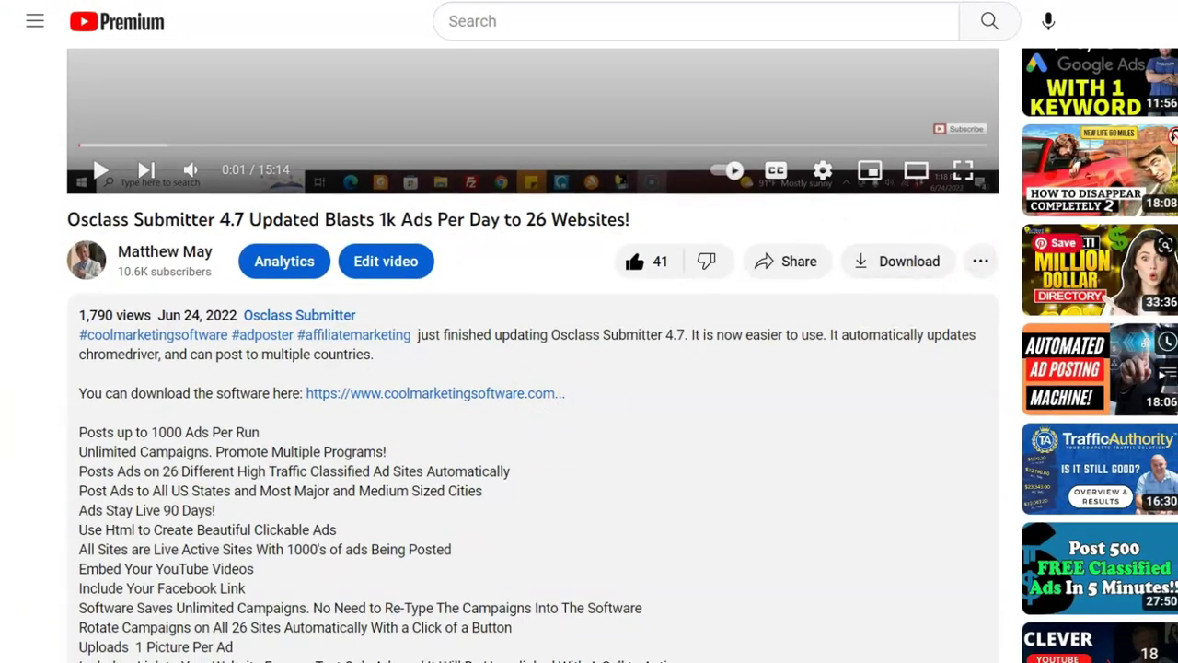
scroll(107, 93, "up", 3)
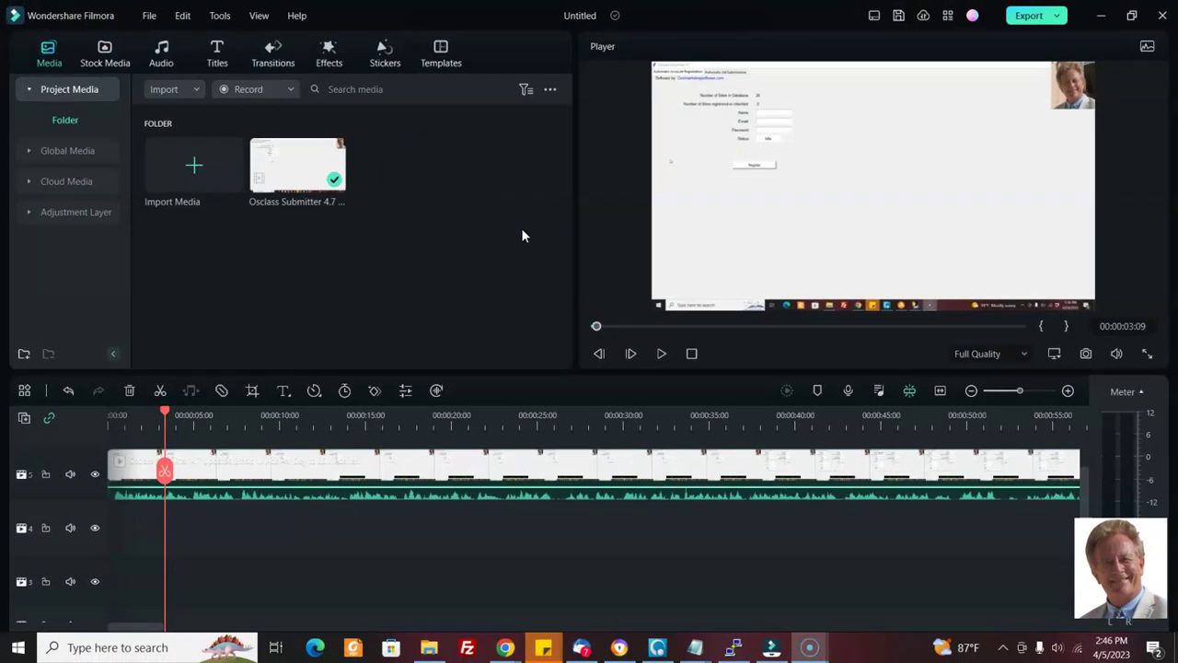
left_click(434, 226)
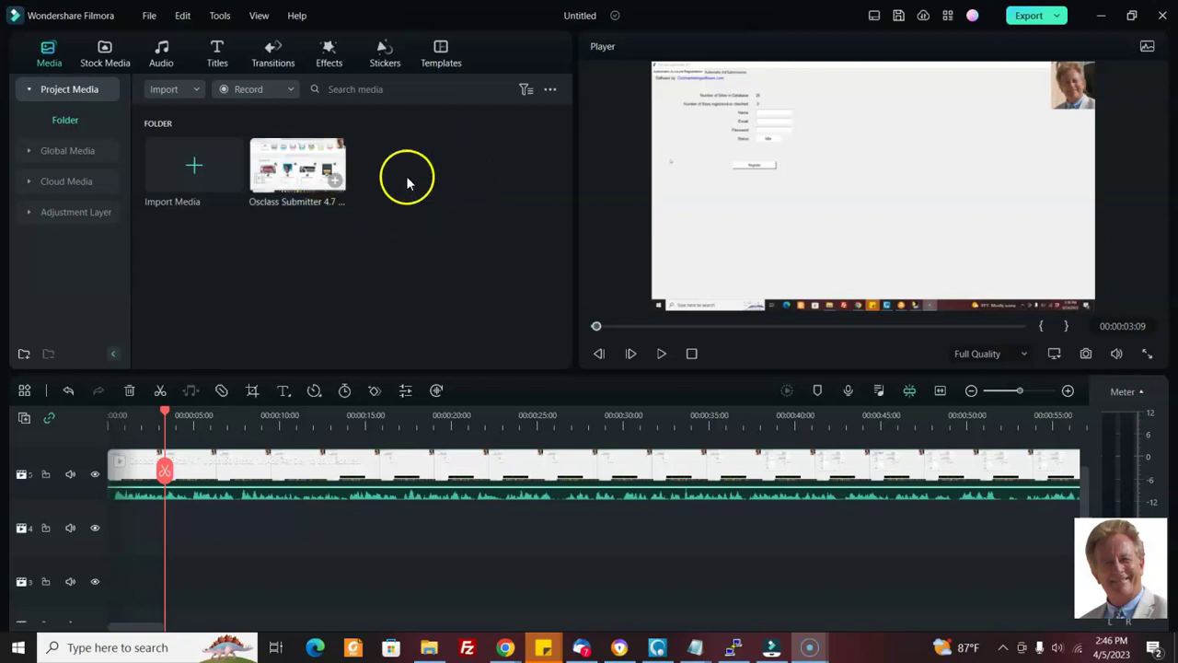
left_click(191, 184)
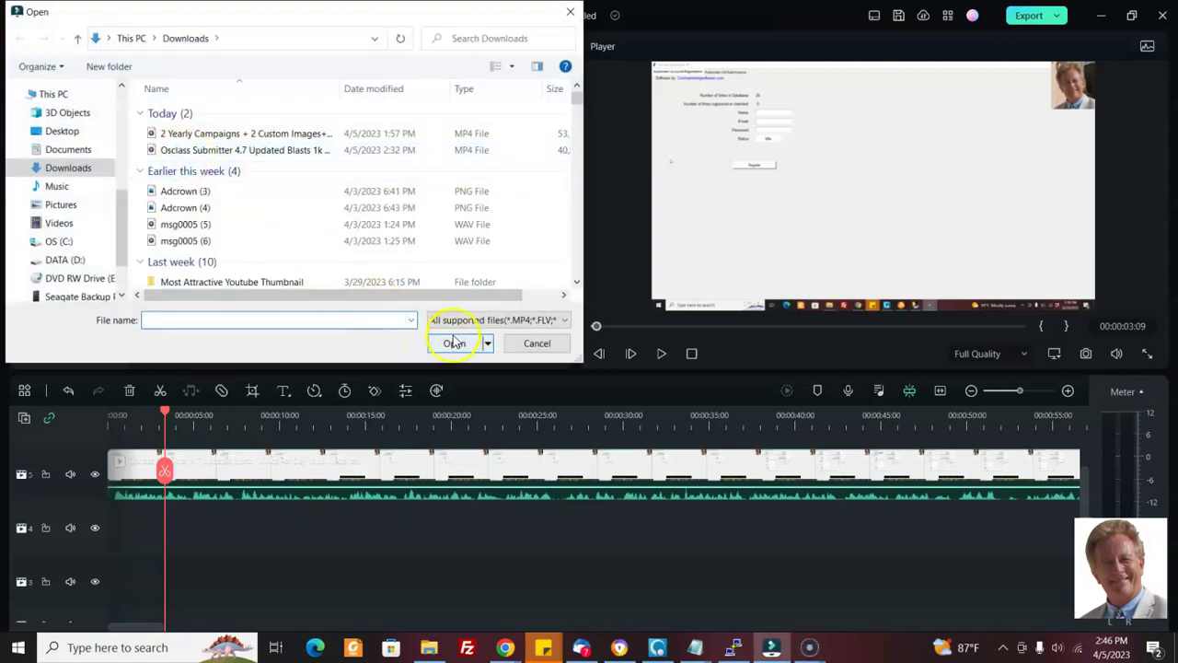
left_click_drag(301, 11, 249, 71)
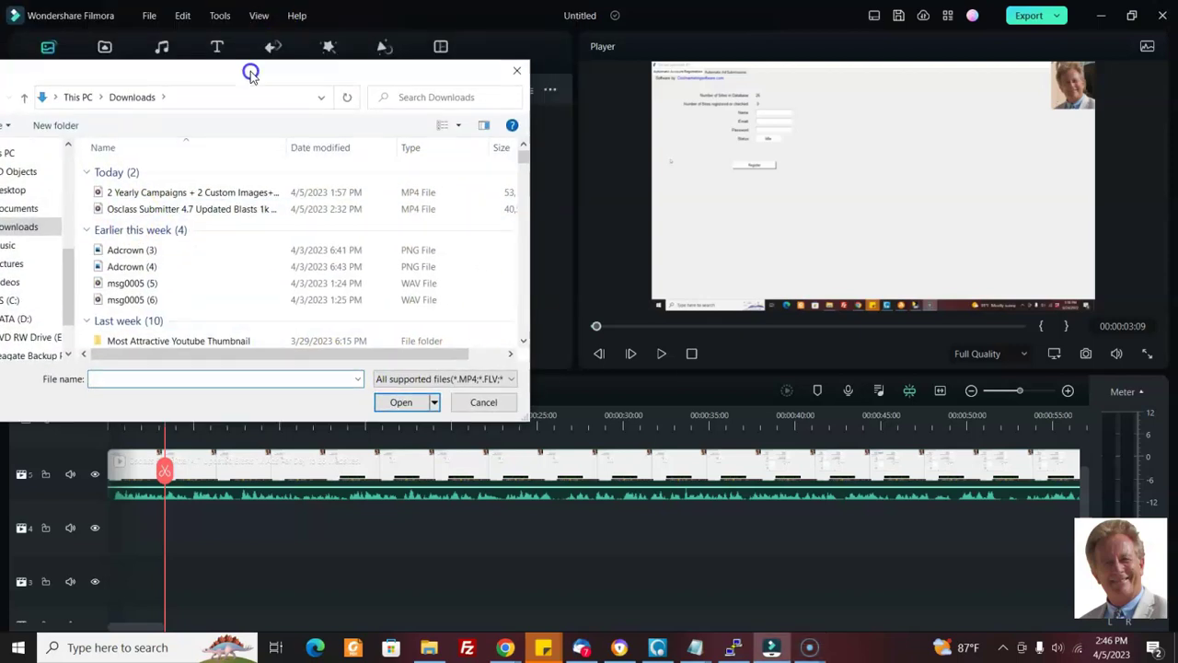
left_click(518, 71)
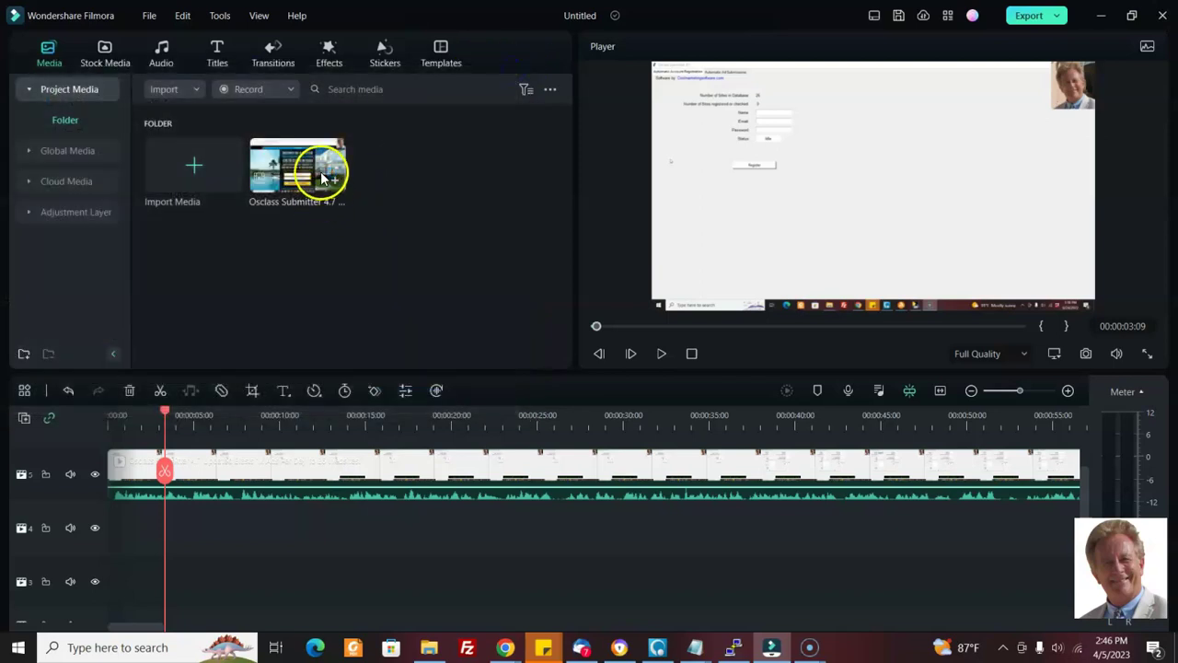
Select the Osclass Submitter 4.7 clip and scrub the timeline to about 00:14:31, near the clip's end
left_click_drag(307, 181, 273, 170)
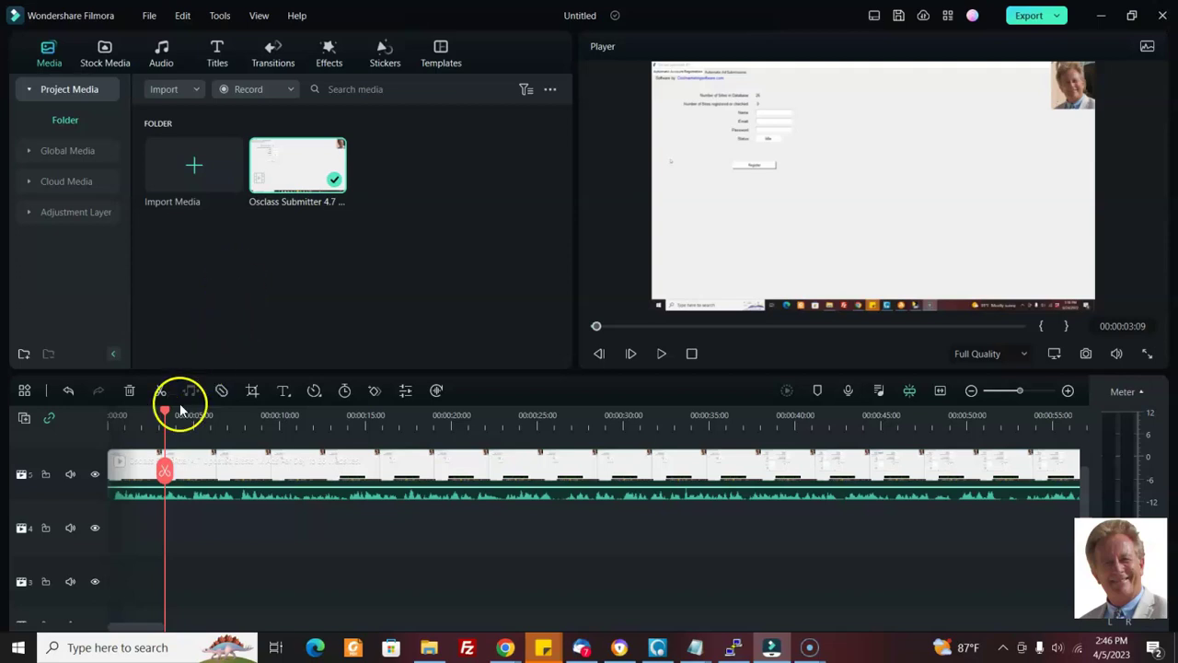
left_click_drag(167, 415, 1174, 458)
left_click_drag(1068, 427, 1075, 414)
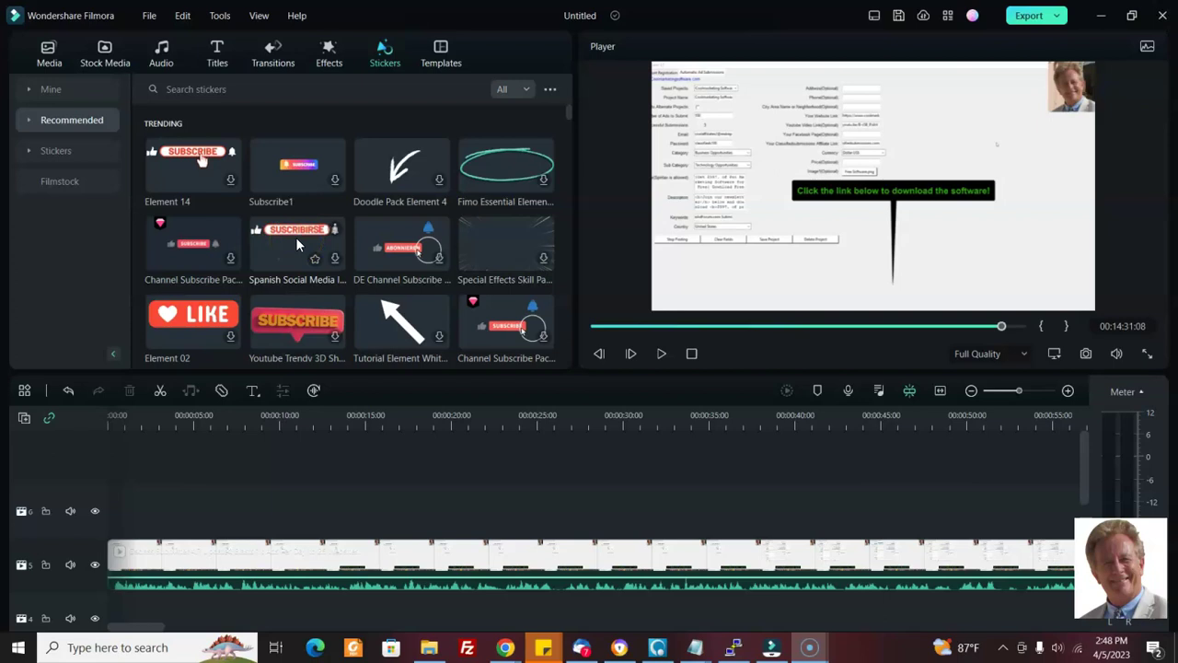
Download the Spanish Social Media Icons subscribe sticker and preview its animation
left_click(300, 241)
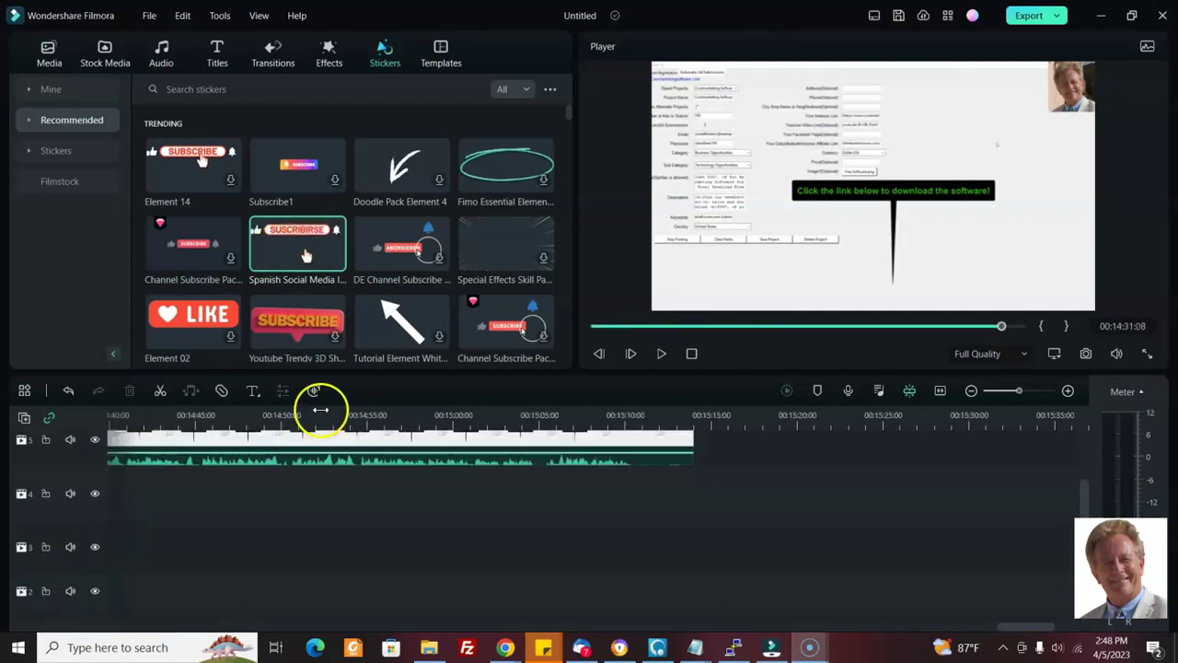
left_click(696, 520)
left_click(311, 239)
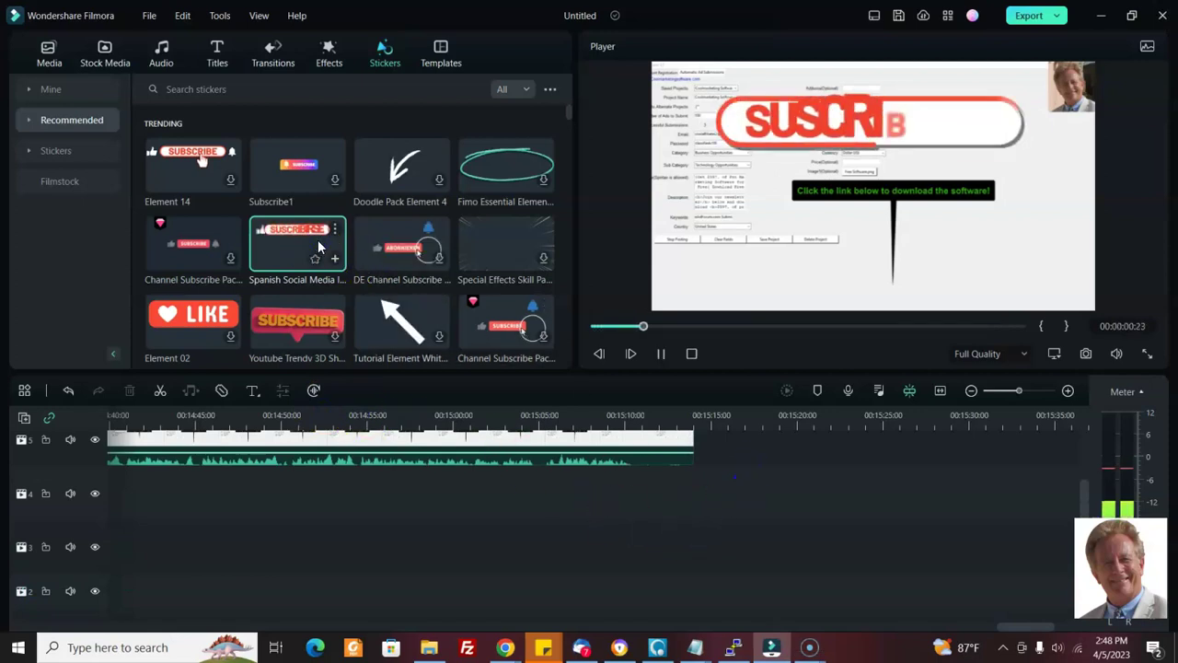
left_click(141, 489)
left_click(296, 260)
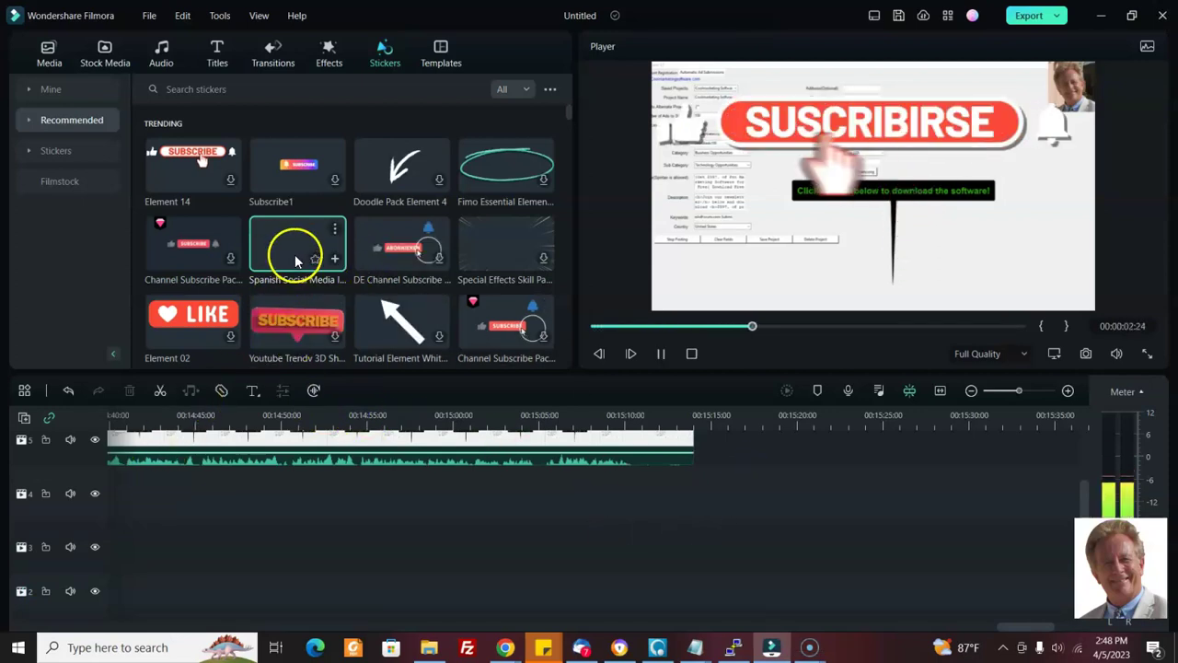
left_click(661, 352)
Place the Spanish Social Media Icons sticker directly after the main clip on track 5 and play it back
left_click_drag(318, 251, 706, 553)
left_click(776, 551)
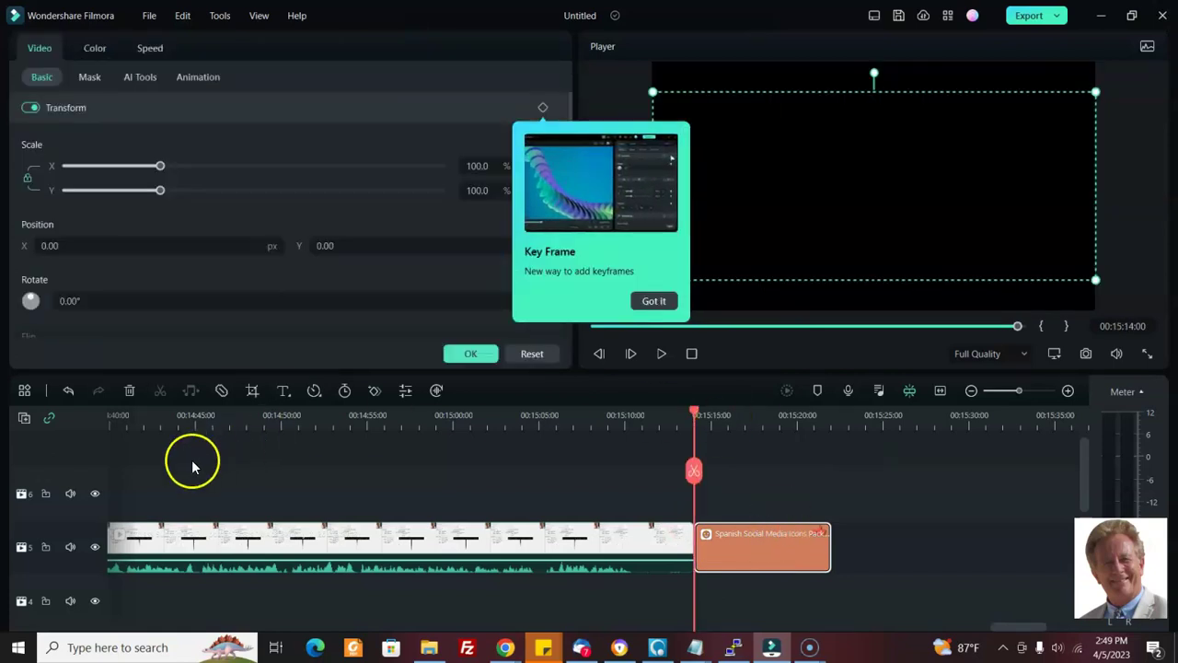
left_click(654, 301)
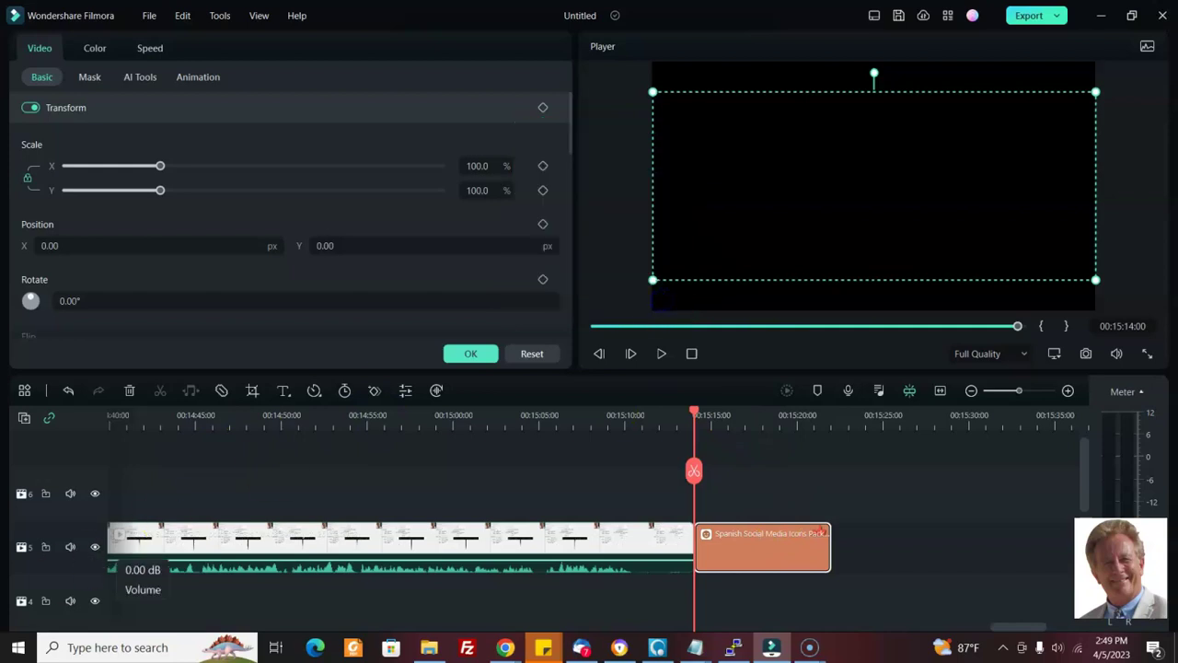
left_click(661, 354)
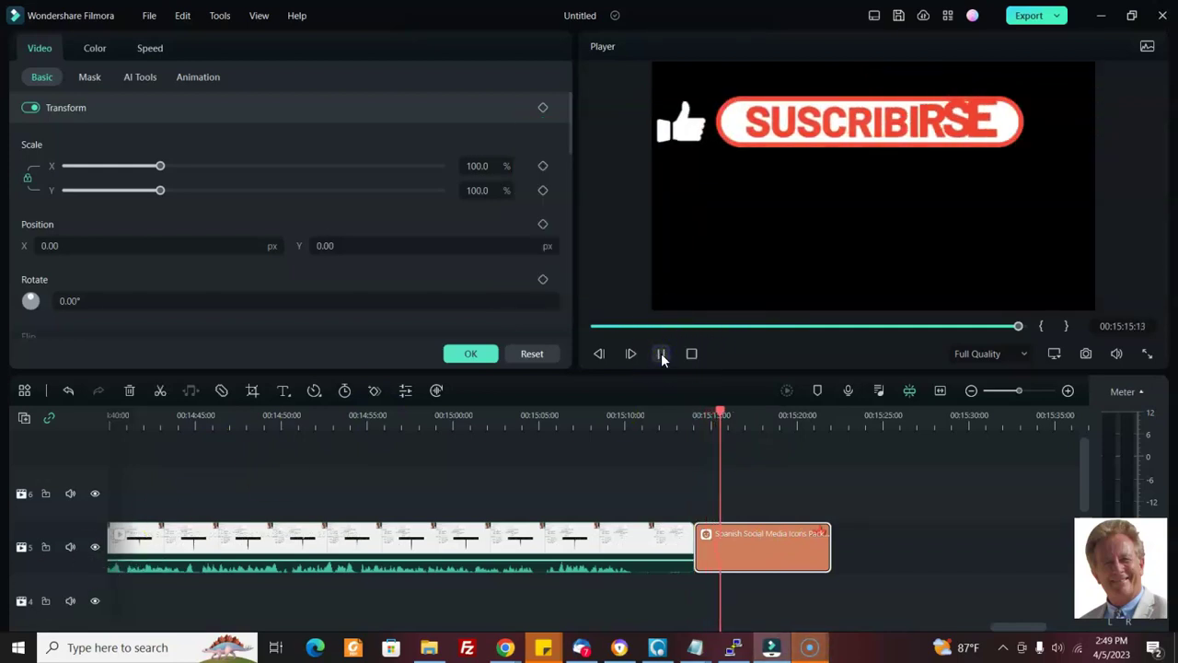
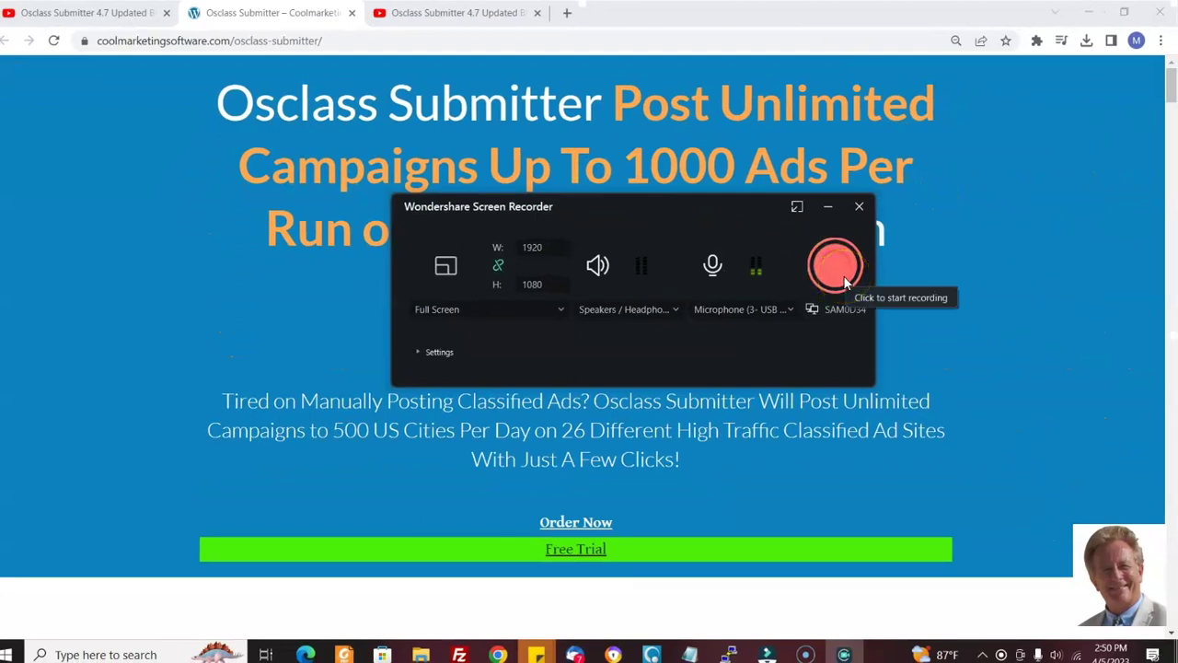
Start a full-screen recording of the Osclass Submitter sales page with microphone audio
left_click(836, 267)
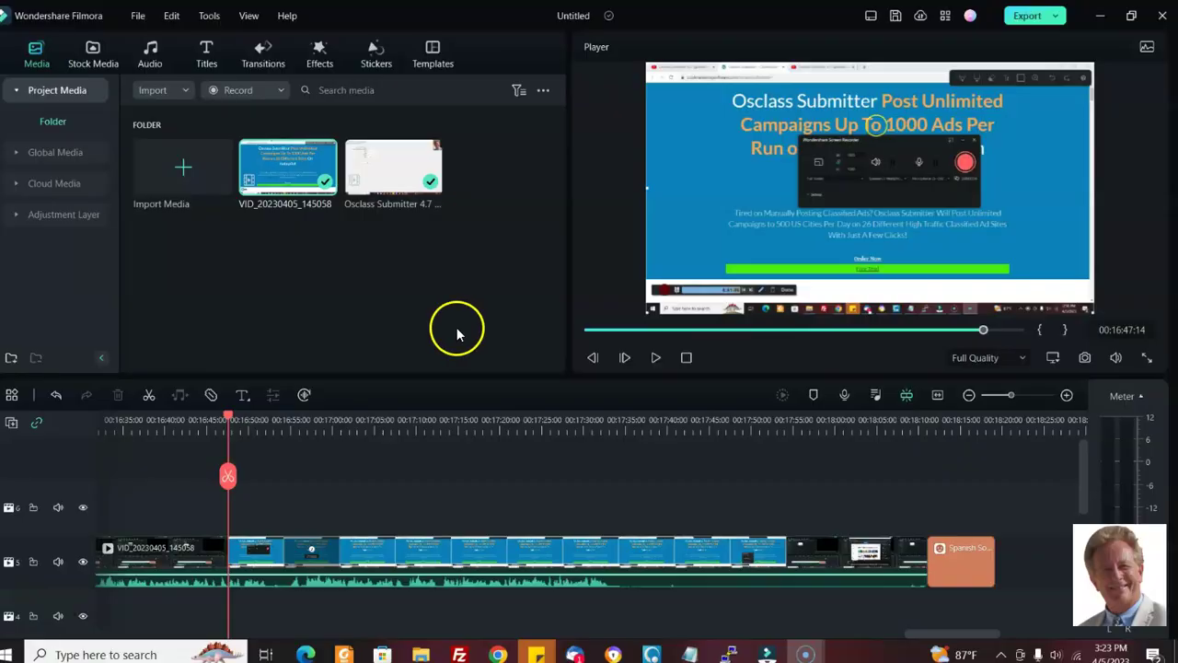
Append another copy of the VID_20230405_145058 recording right after the Spanish sticker on track 5
mouse_move(337, 193)
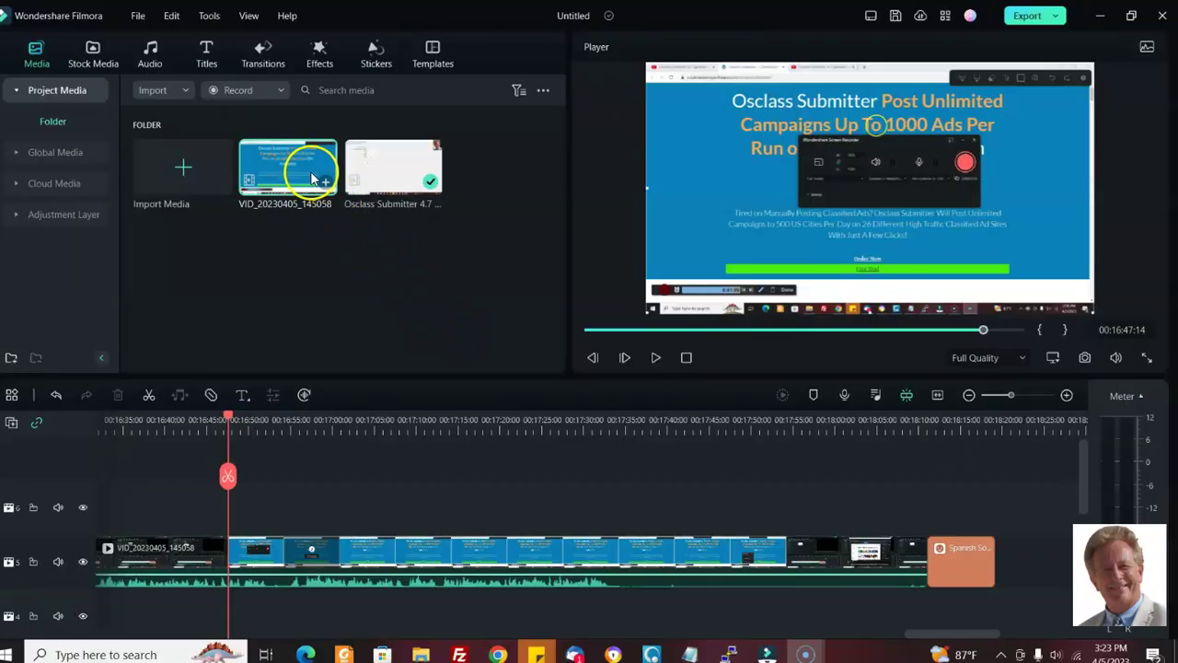
left_click_drag(300, 168, 1006, 554)
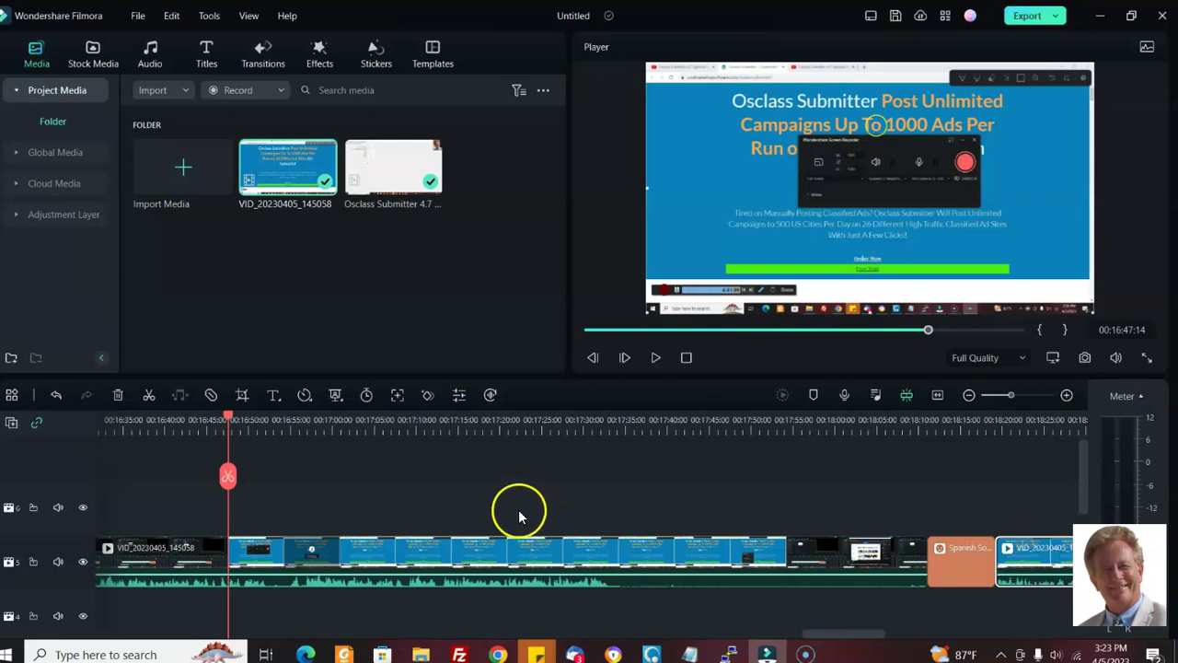
Return to the timeline's beginning and search the Pexels stock photos for money
left_click_drag(866, 633, 140, 606)
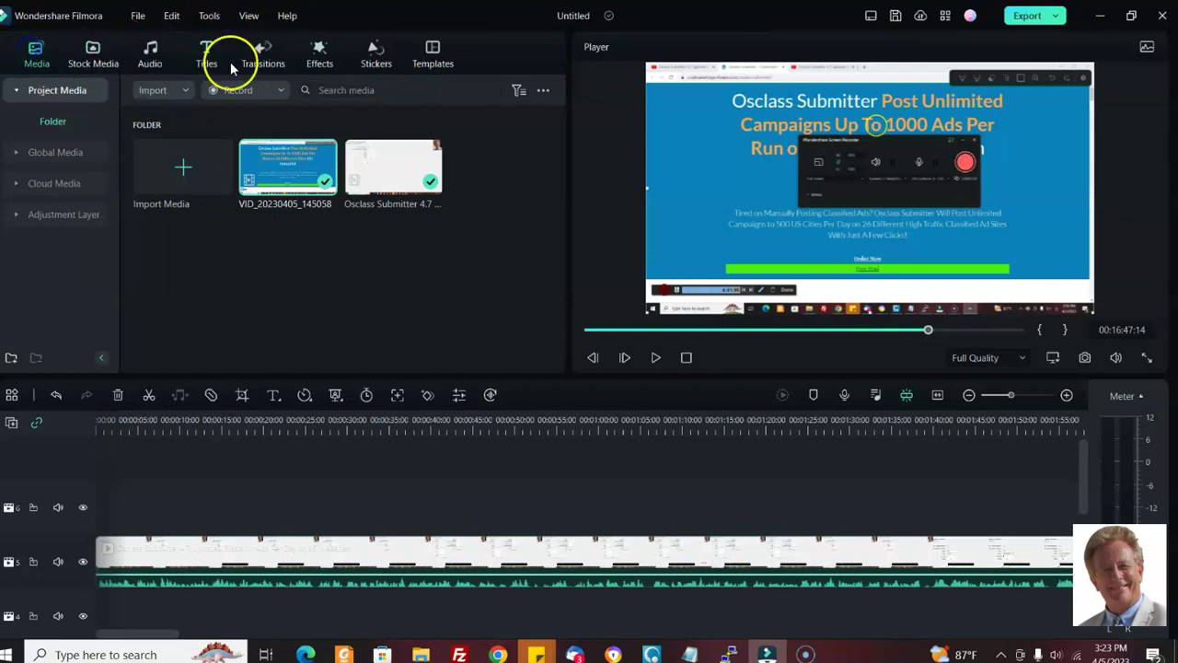
left_click(93, 52)
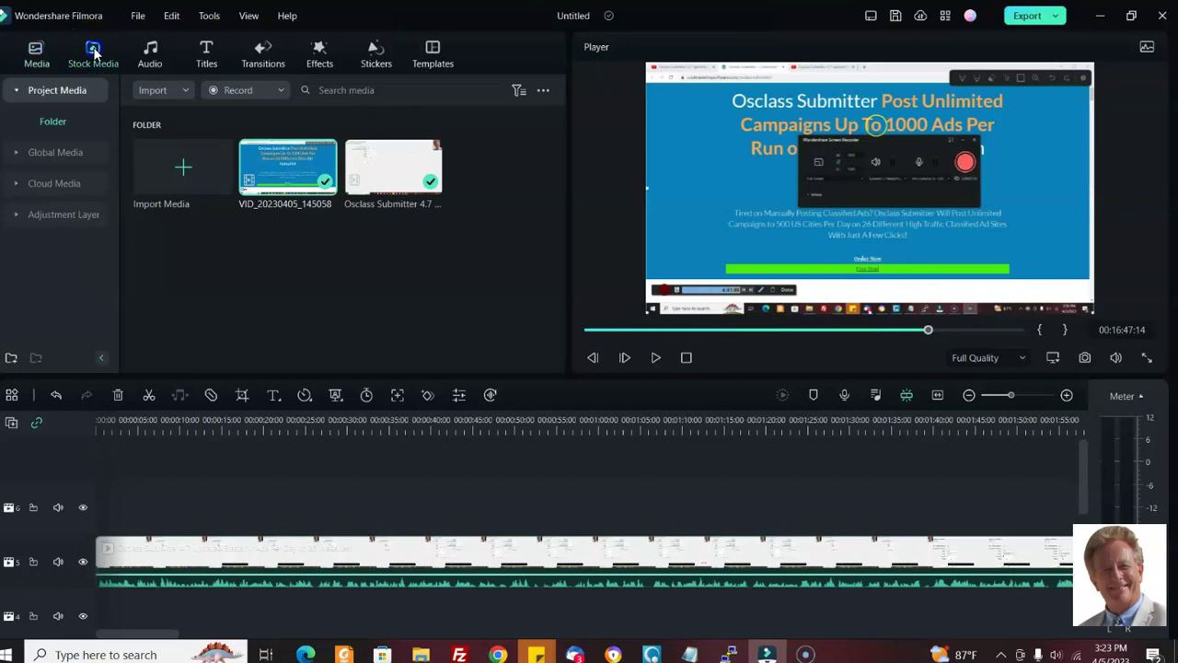
left_click(161, 124)
left_click(179, 92)
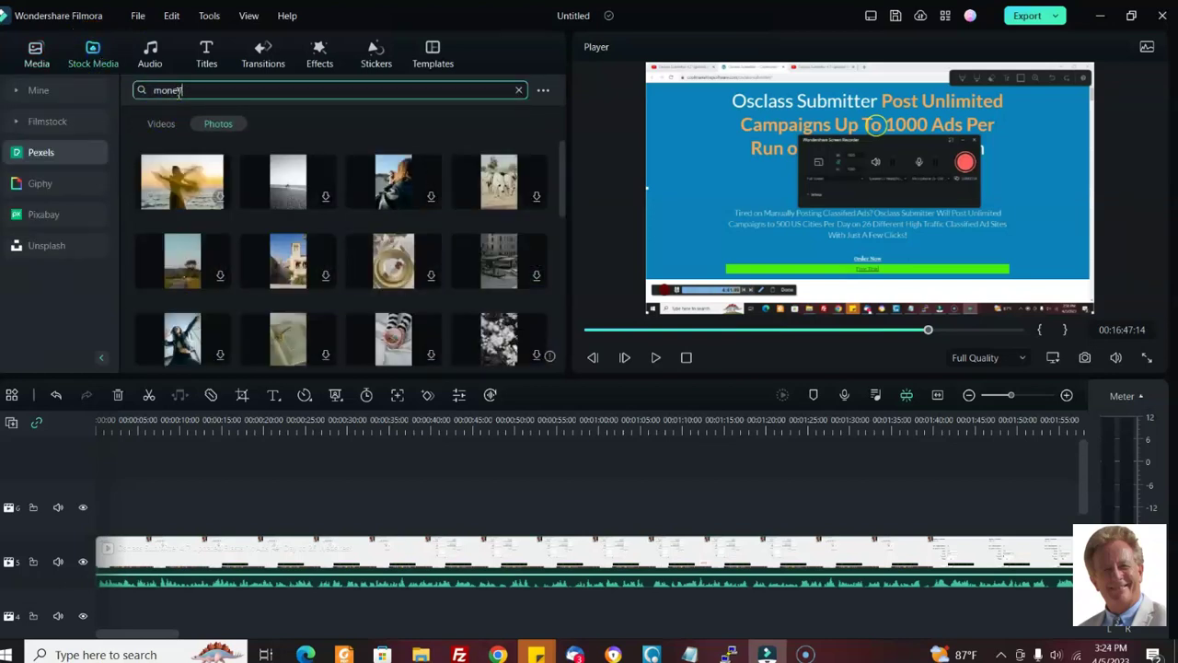
type("money")
key("Return")
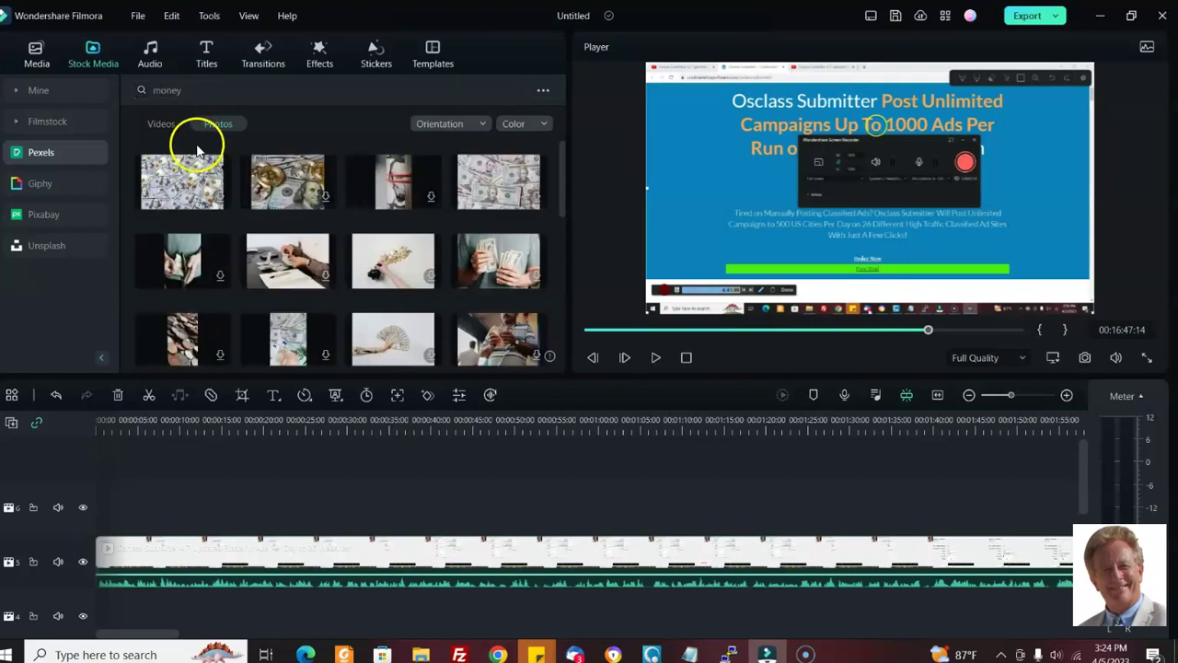
Add the photo of hands counting cash over a notebook to track 6 at about 00:00:20 and shorten it to about 4 seconds
left_click_drag(295, 259, 269, 522)
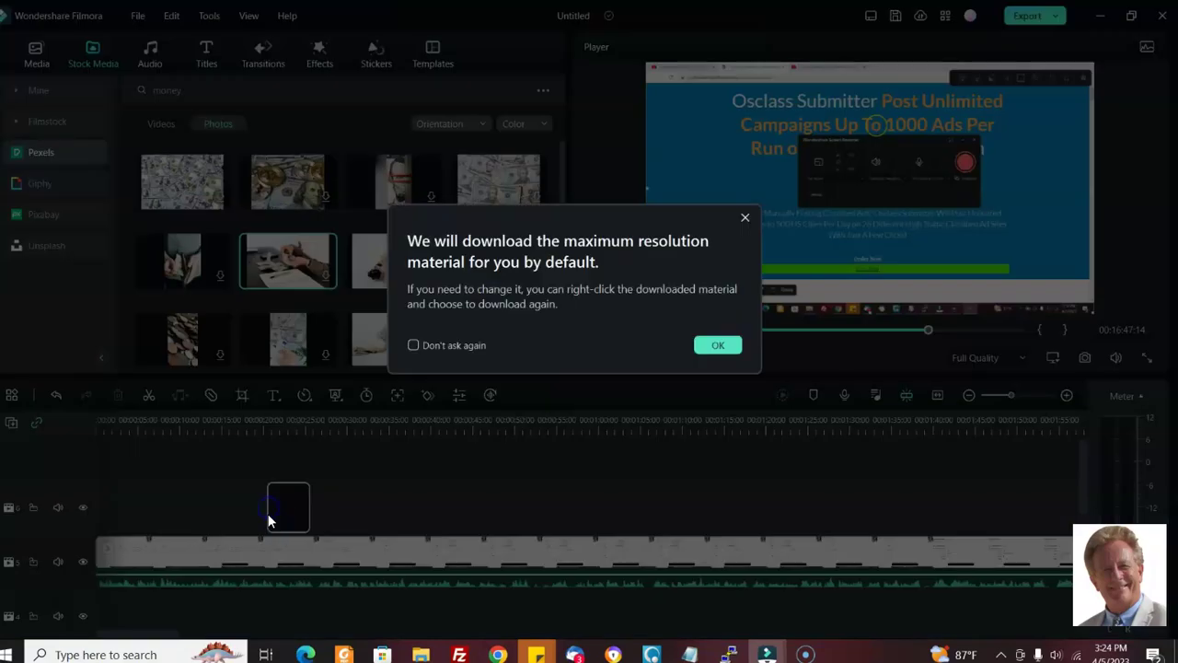
left_click(715, 345)
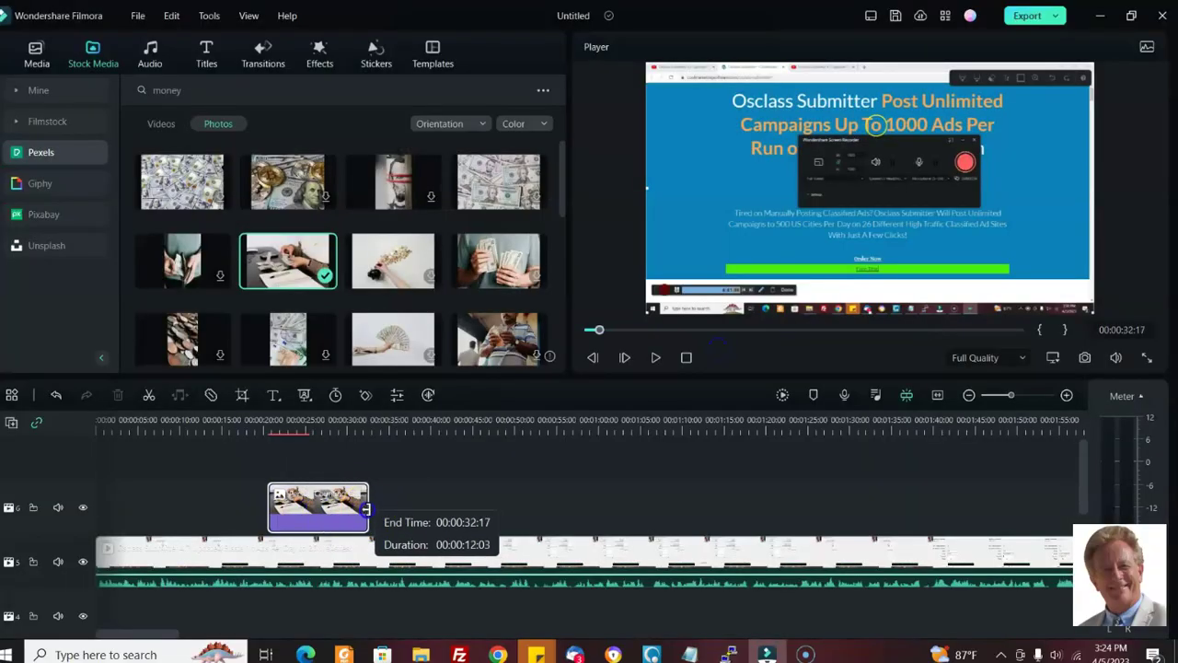
left_click_drag(316, 507, 301, 507)
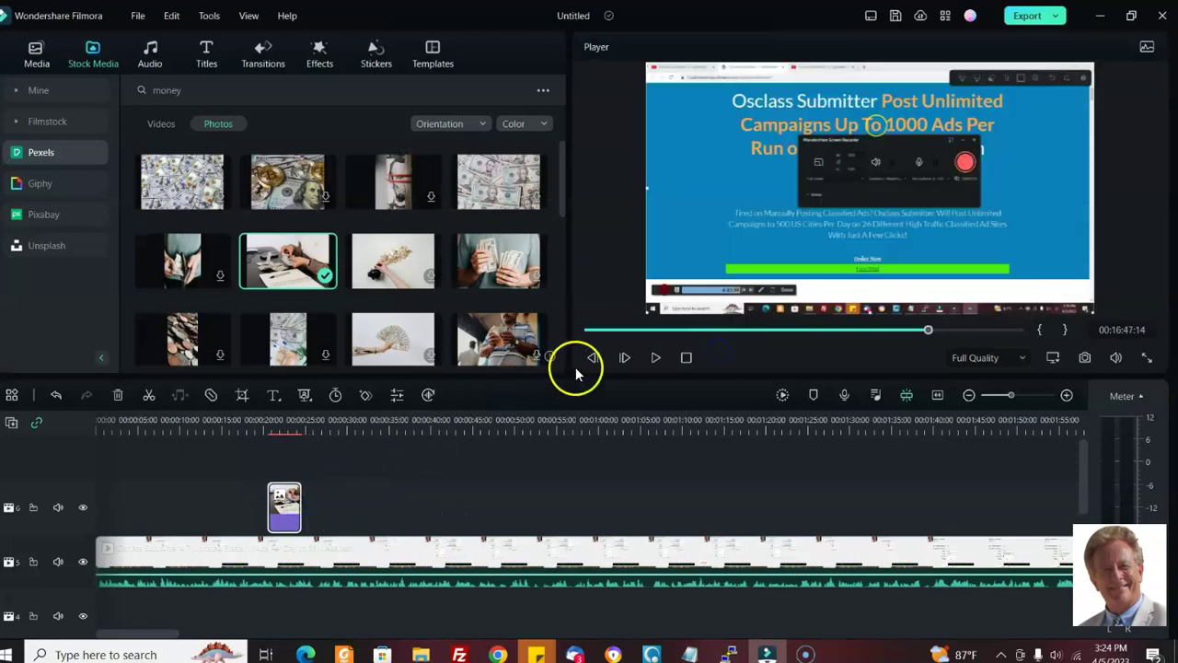
Place the same cash-counting photo on track 6 above the main clip at 00:14:29:21 and play that section
left_click(656, 359)
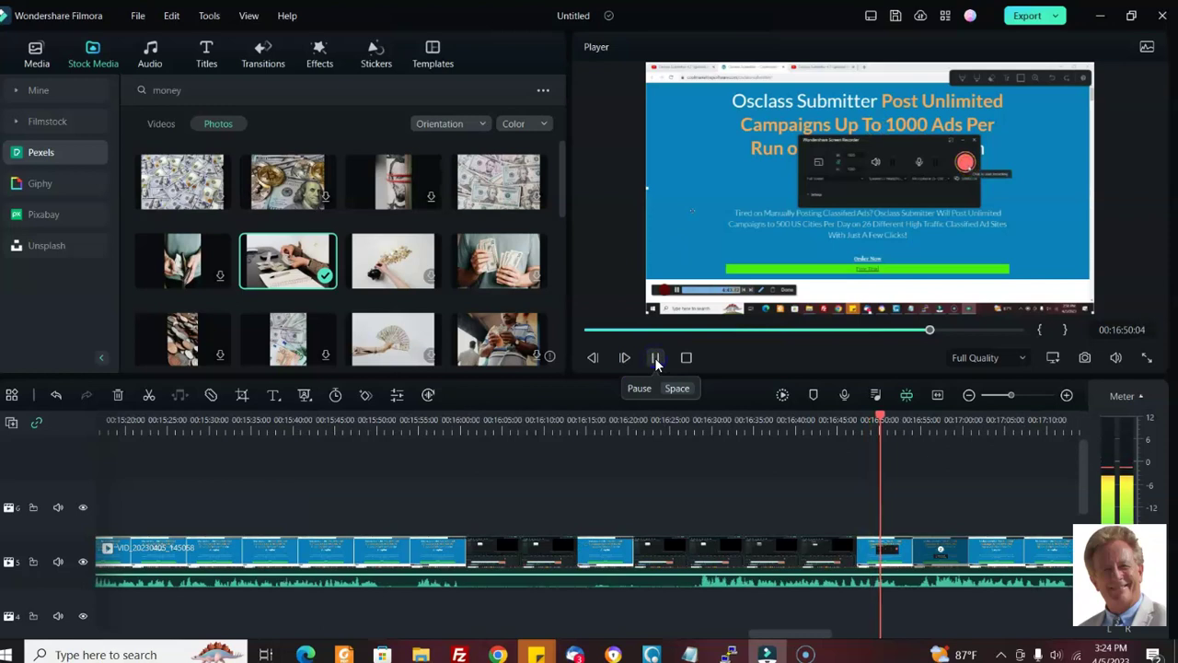
left_click(655, 359)
left_click_drag(889, 415, 142, 433)
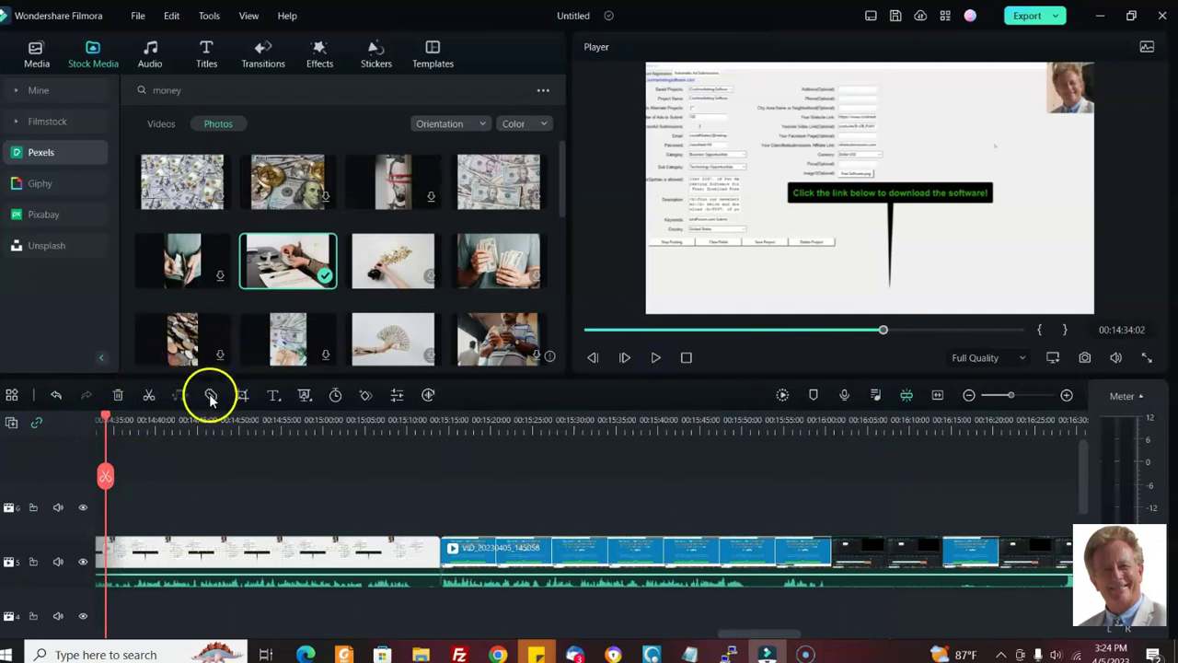
scroll(423, 445, "up", 3)
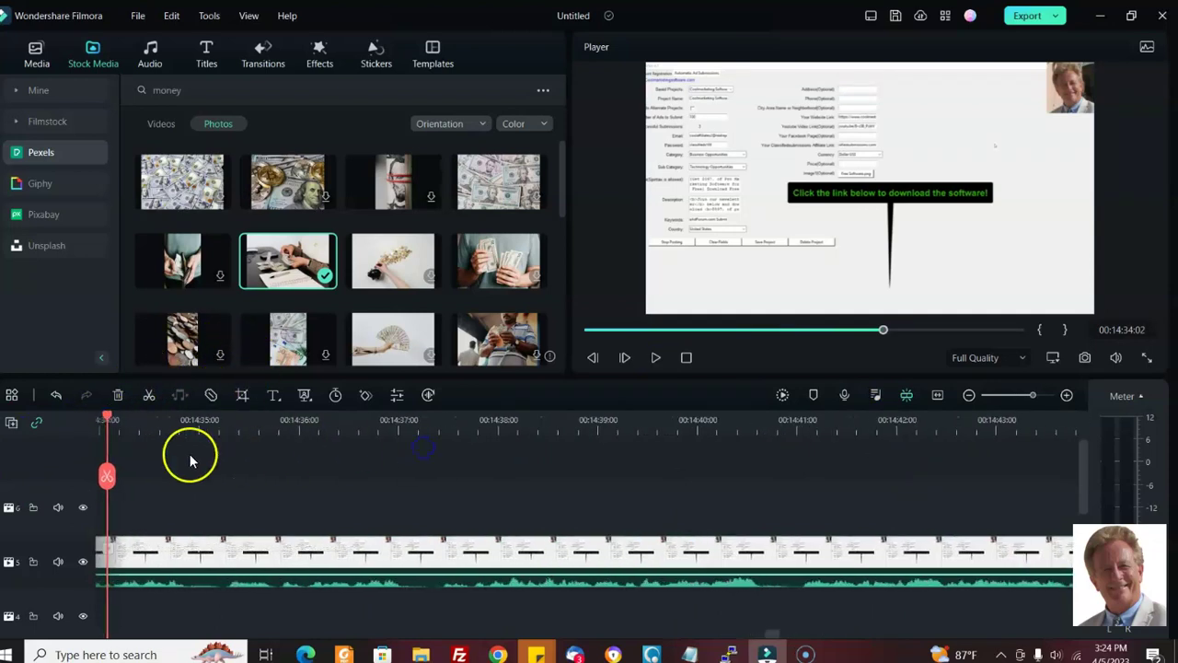
left_click_drag(105, 416, 295, 440)
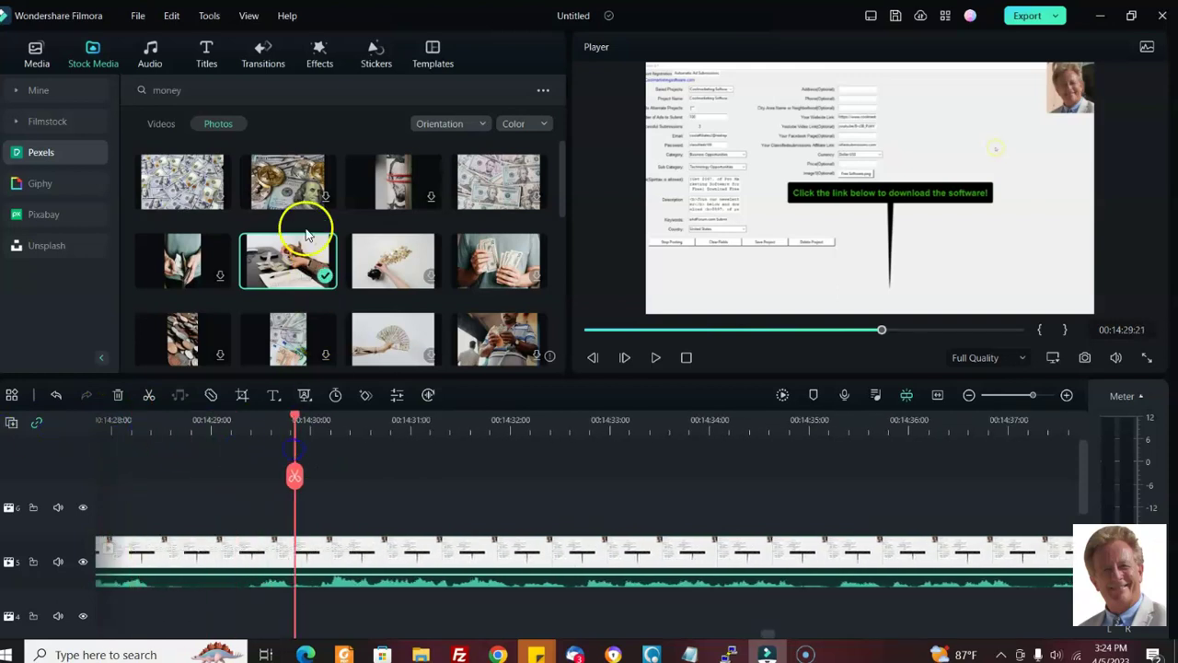
left_click_drag(286, 265, 311, 516)
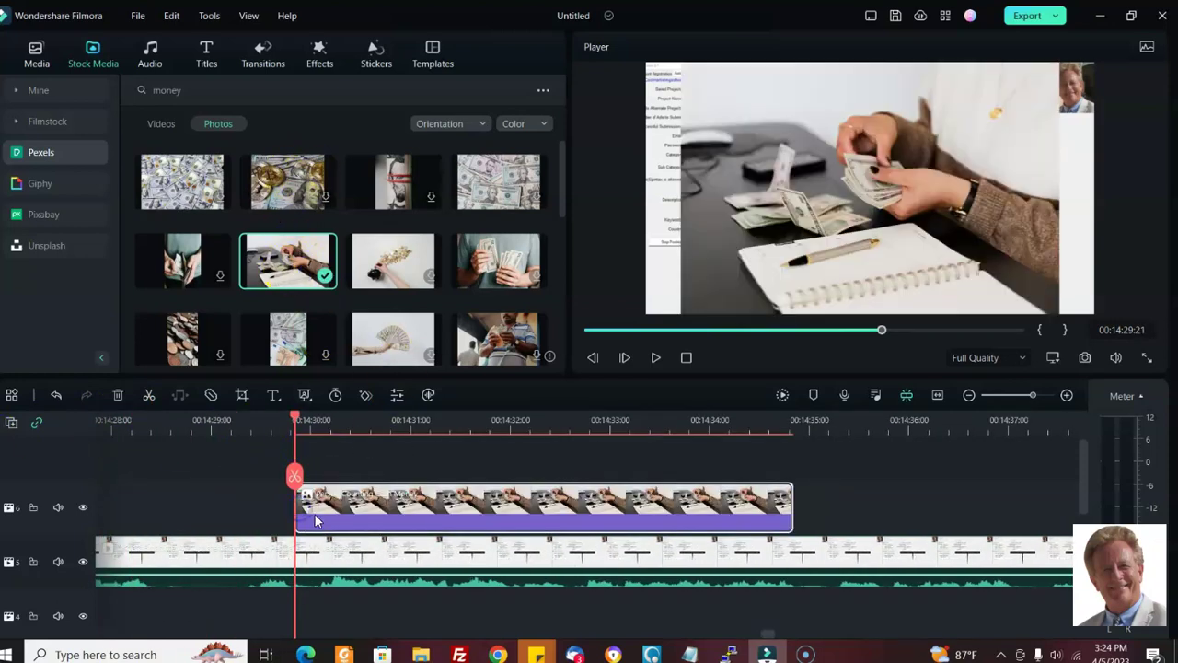
left_click(656, 357)
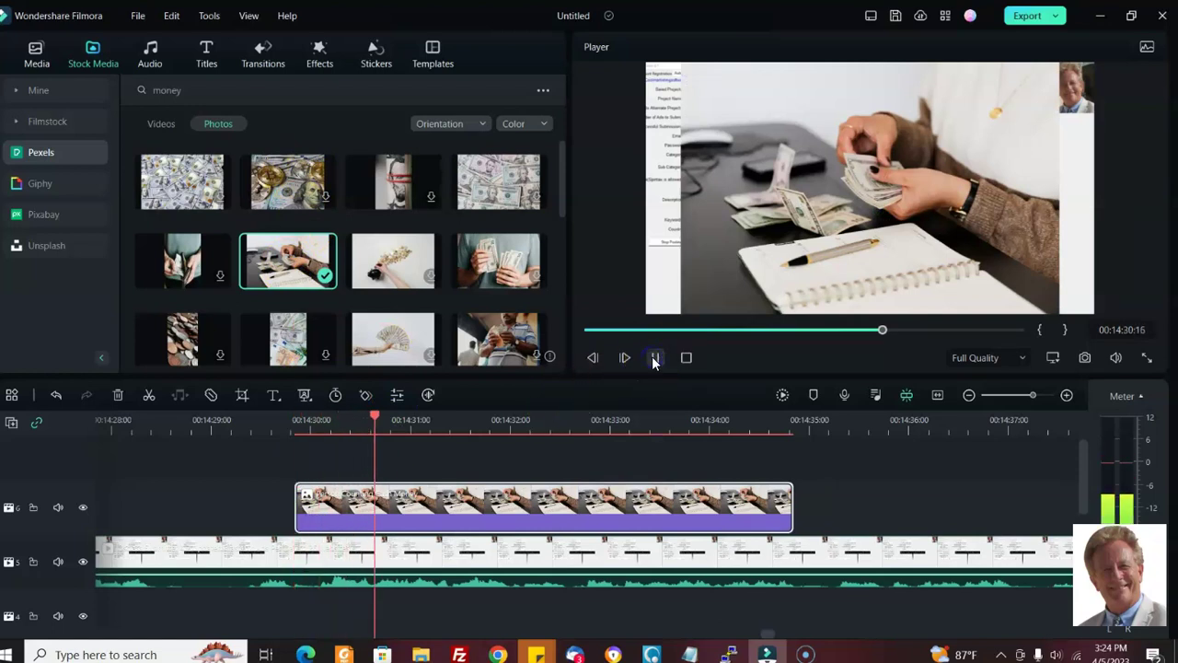
Enlarge and reposition the cash-counting photo so it covers the whole video frame, and play that section
left_click(653, 358)
left_click(855, 193)
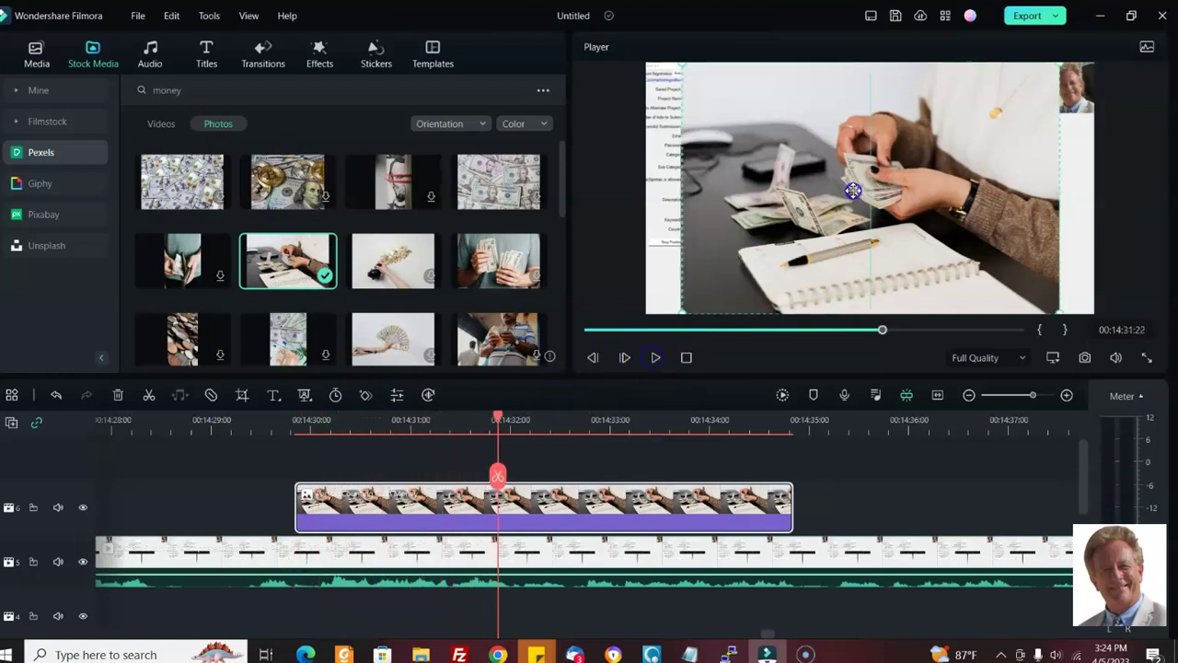
left_click_drag(685, 70, 639, 64)
left_click_drag(1059, 181, 1089, 179)
left_click_drag(671, 199, 650, 195)
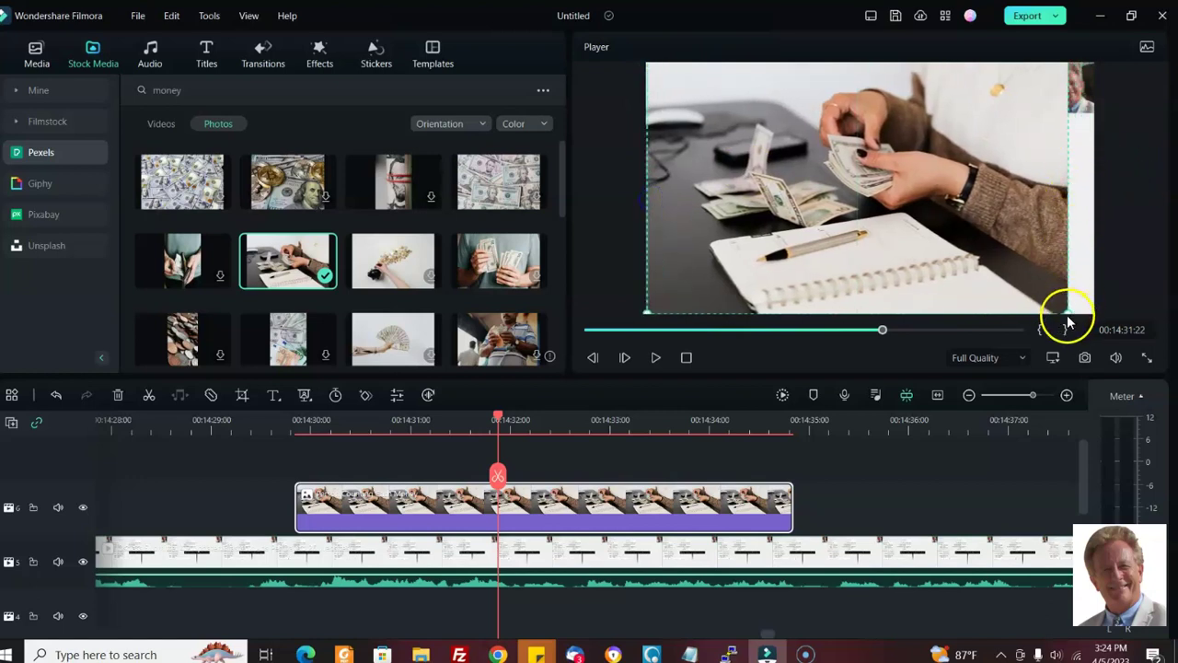
left_click_drag(1066, 313, 1105, 316)
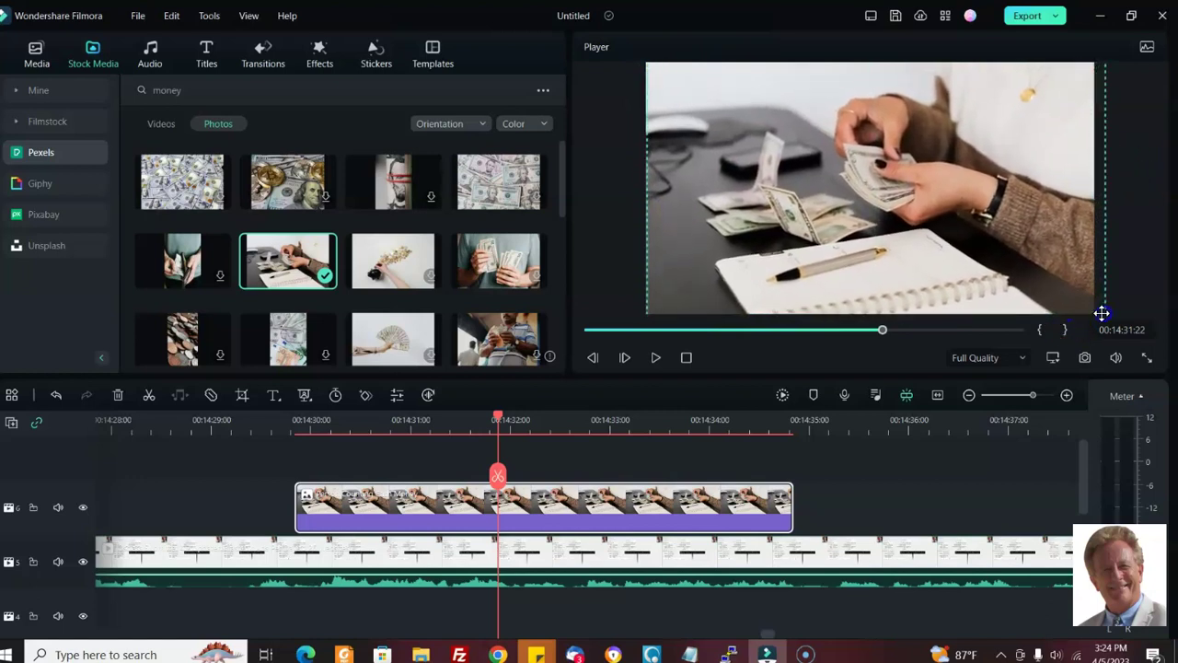
left_click(656, 357)
left_click(656, 358)
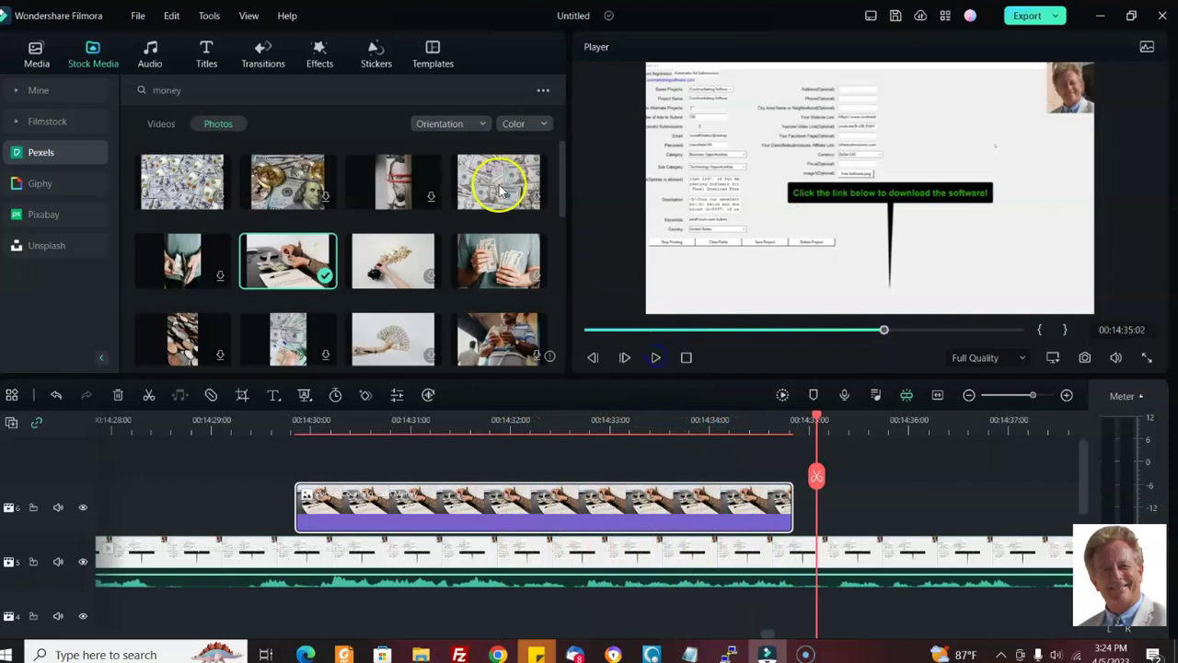
Add the Pexels money video of coins and a banknote directly after the cash-counting photo on track 6 and play it
left_click(156, 123)
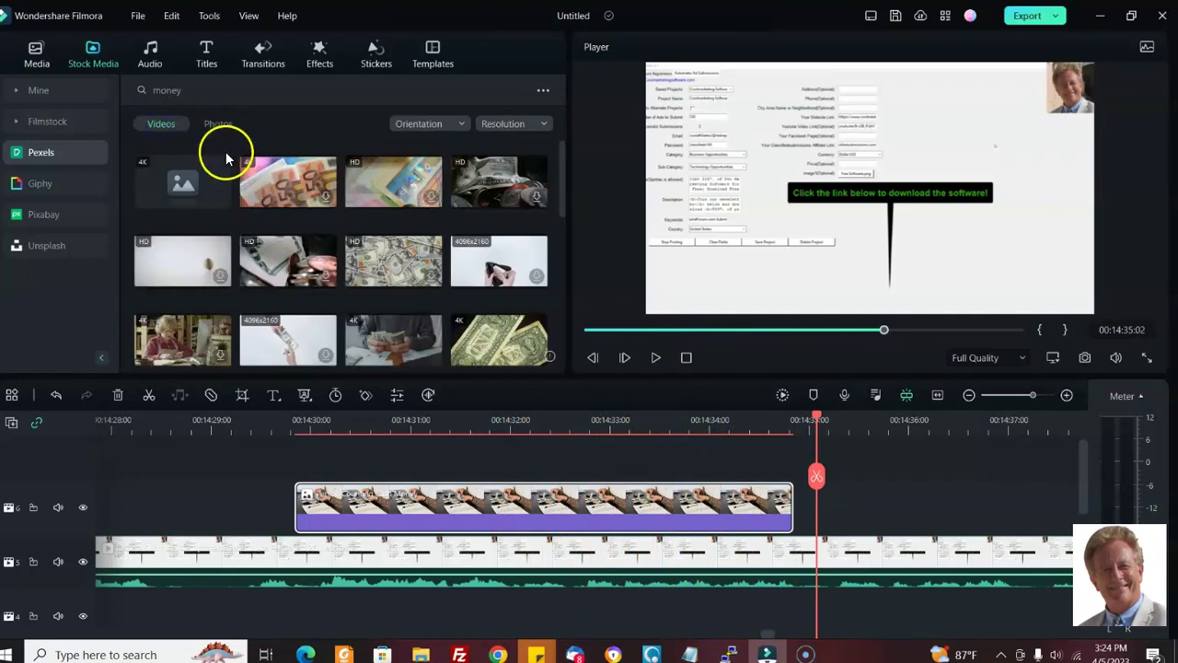
left_click_drag(290, 254, 806, 522)
left_click(718, 345)
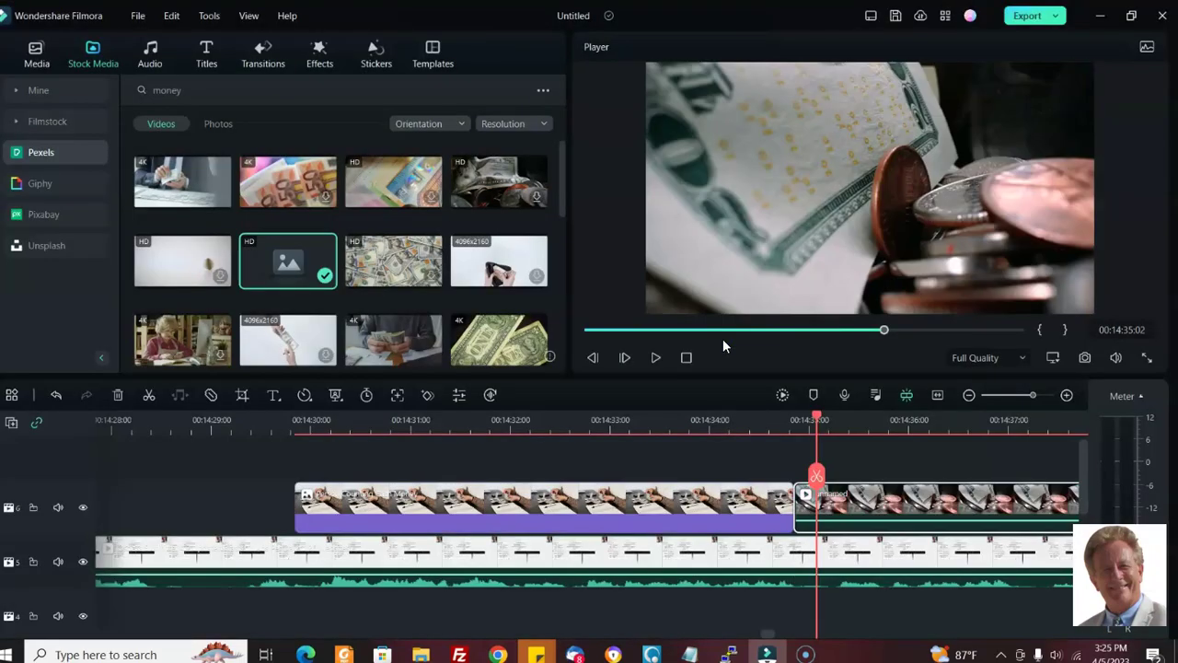
left_click(656, 358)
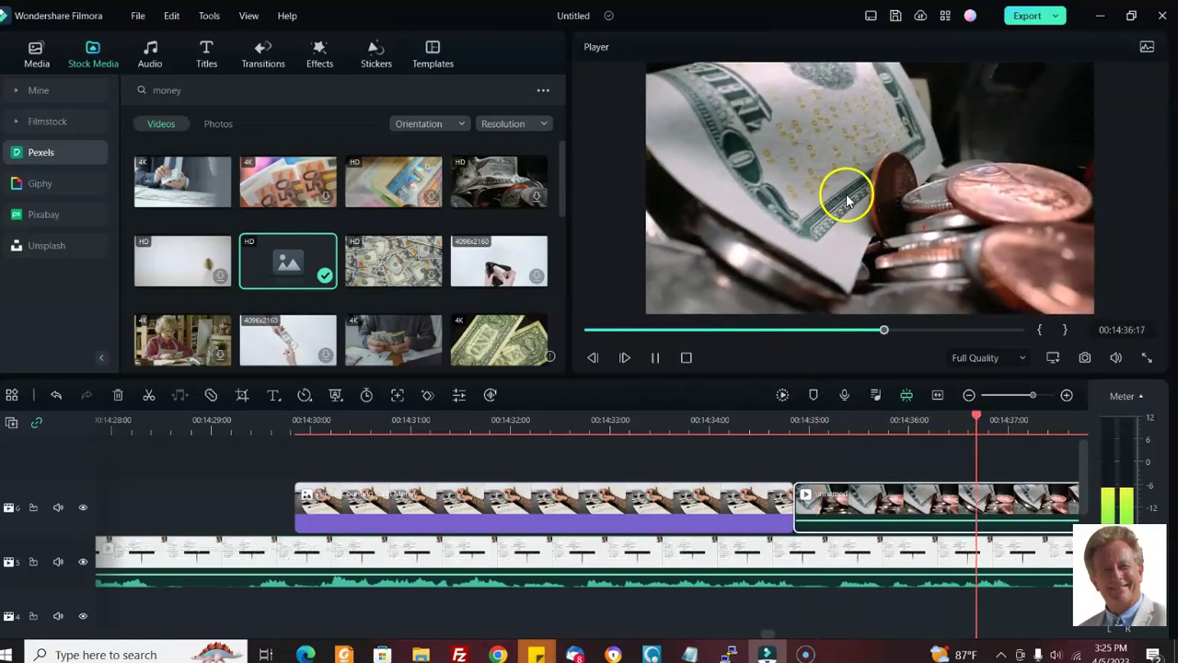
left_click(656, 358)
Trim the coin clip's start to about 00:14:41:15 and place a Default Title in the gap at about 00:14:36
left_click_drag(1025, 518, 1010, 500)
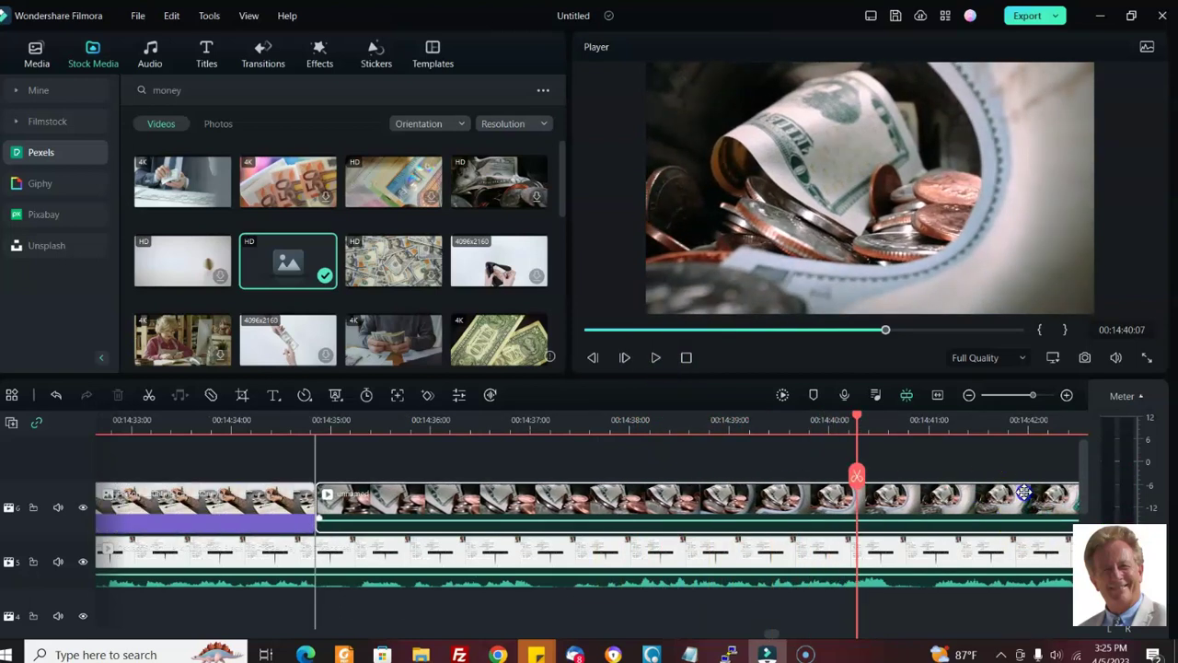
left_click_drag(318, 498, 979, 502)
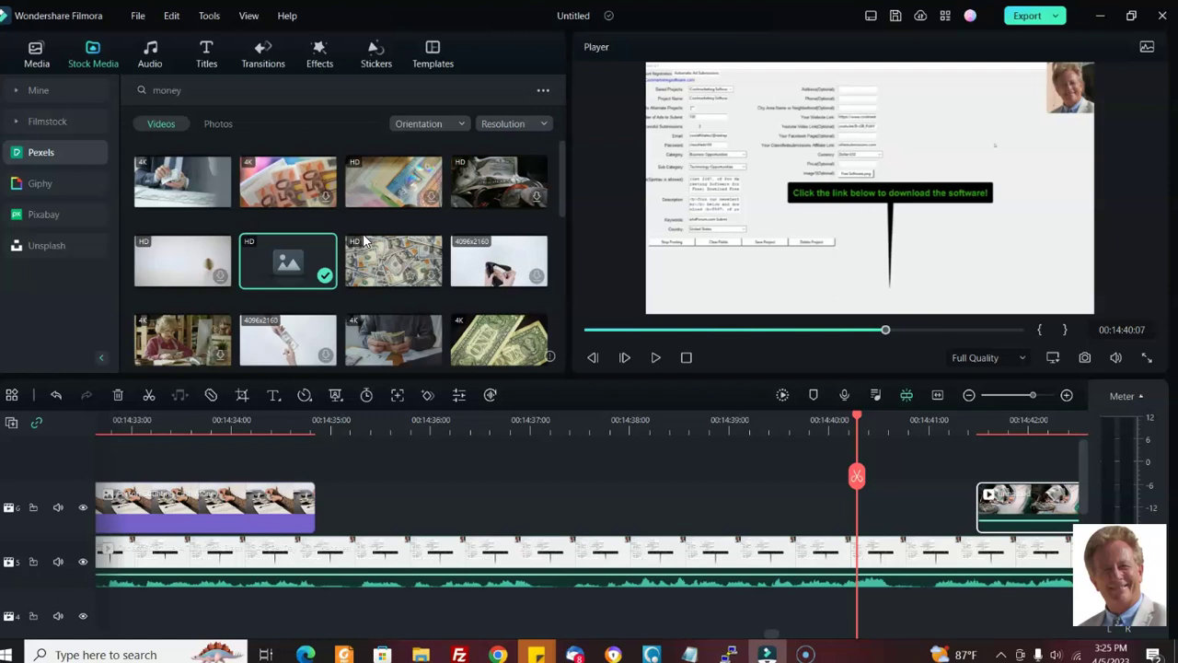
left_click(204, 51)
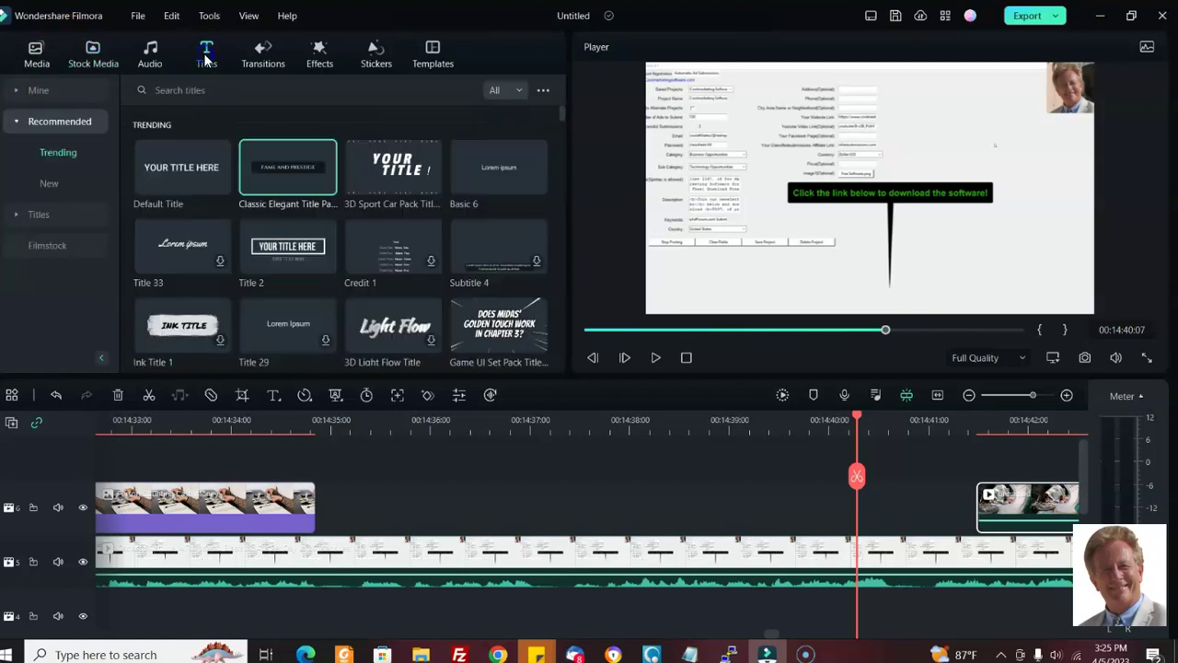
left_click(175, 164)
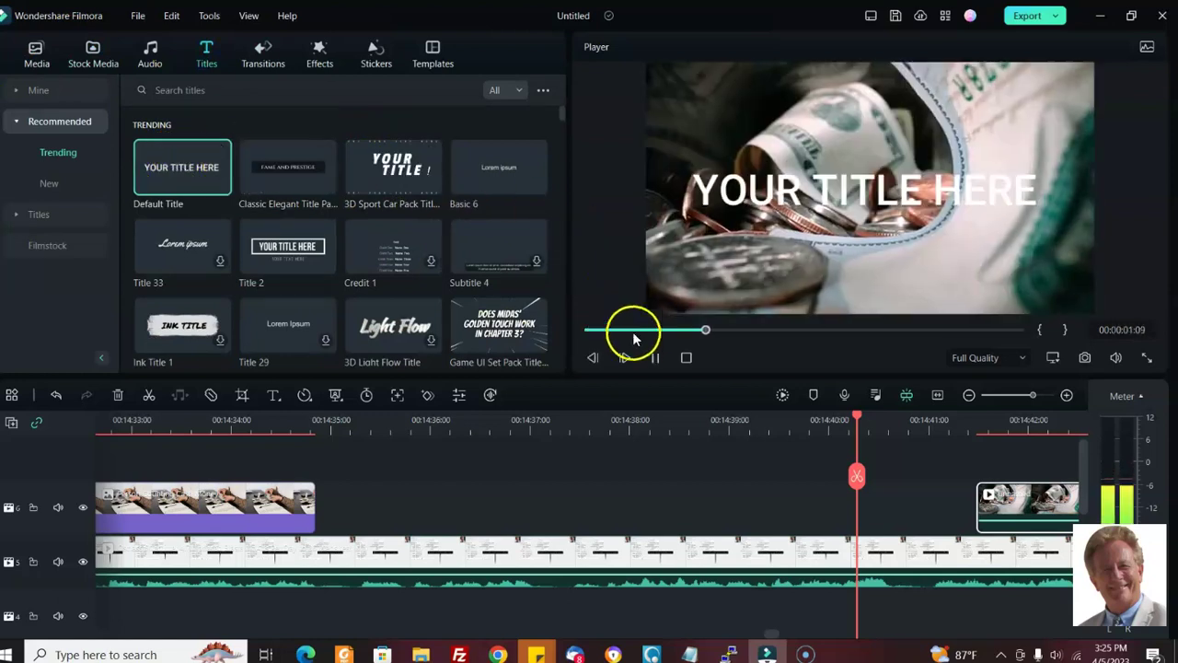
left_click(652, 218)
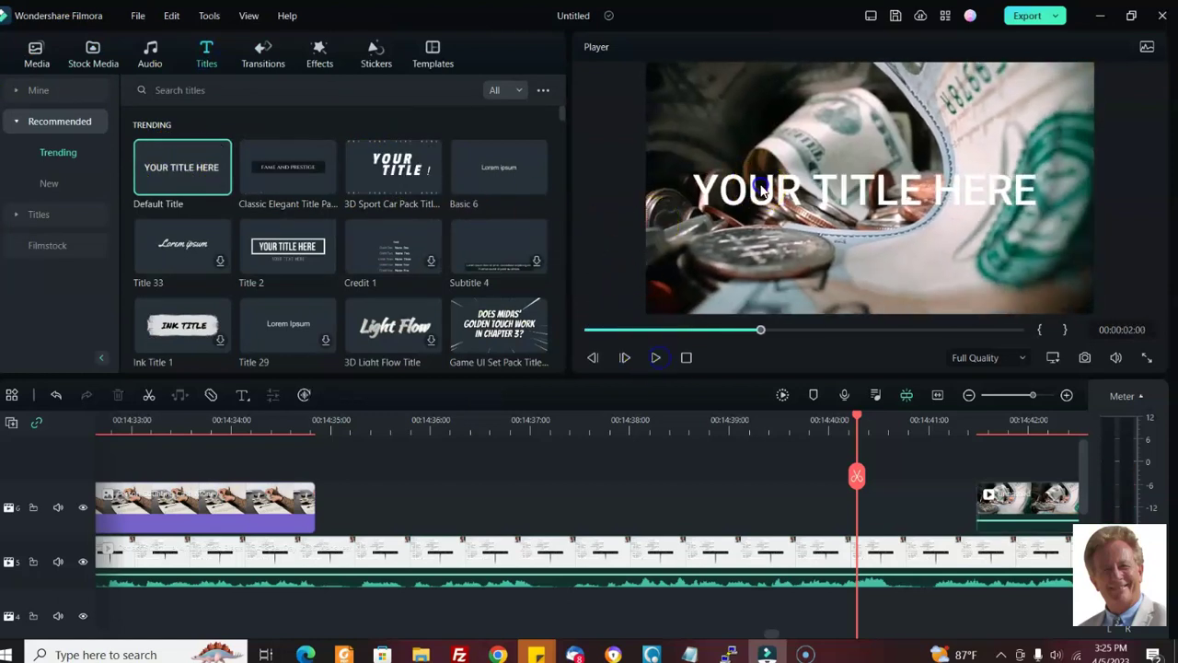
left_click_drag(218, 150, 444, 509)
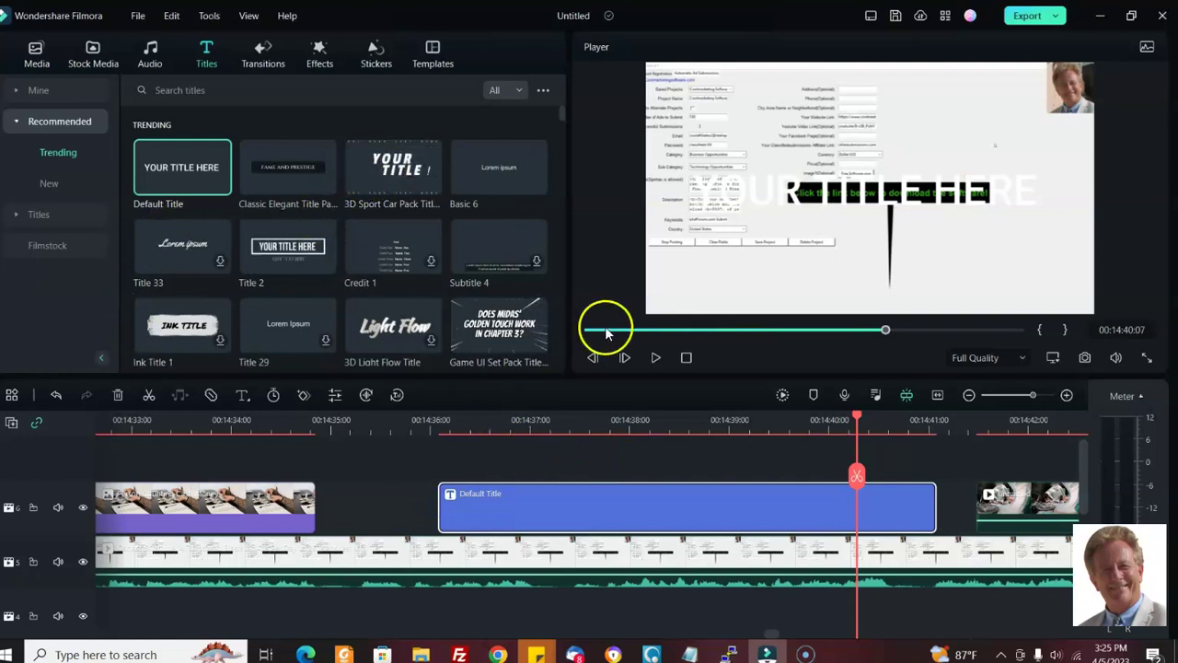
Replace the placeholder text of the Default Title on track 6 with "Click the link below"
double_click(613, 516)
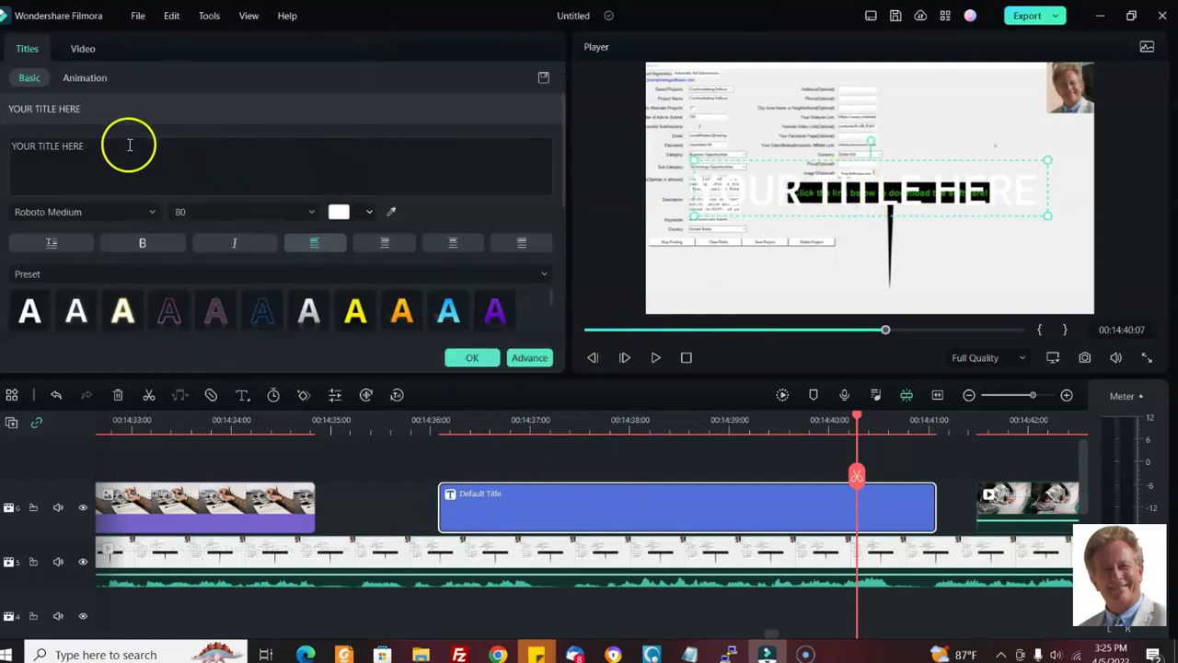
left_click(104, 158)
left_click_drag(104, 158, 7, 132)
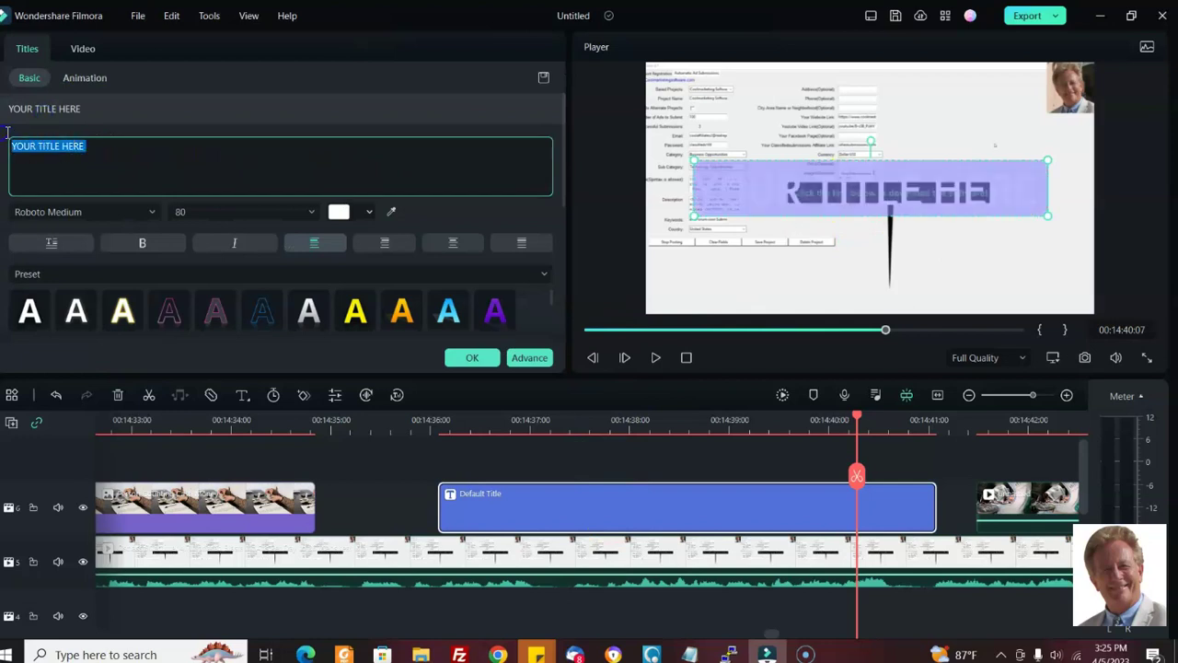
key("BackSpace")
type("Clic")
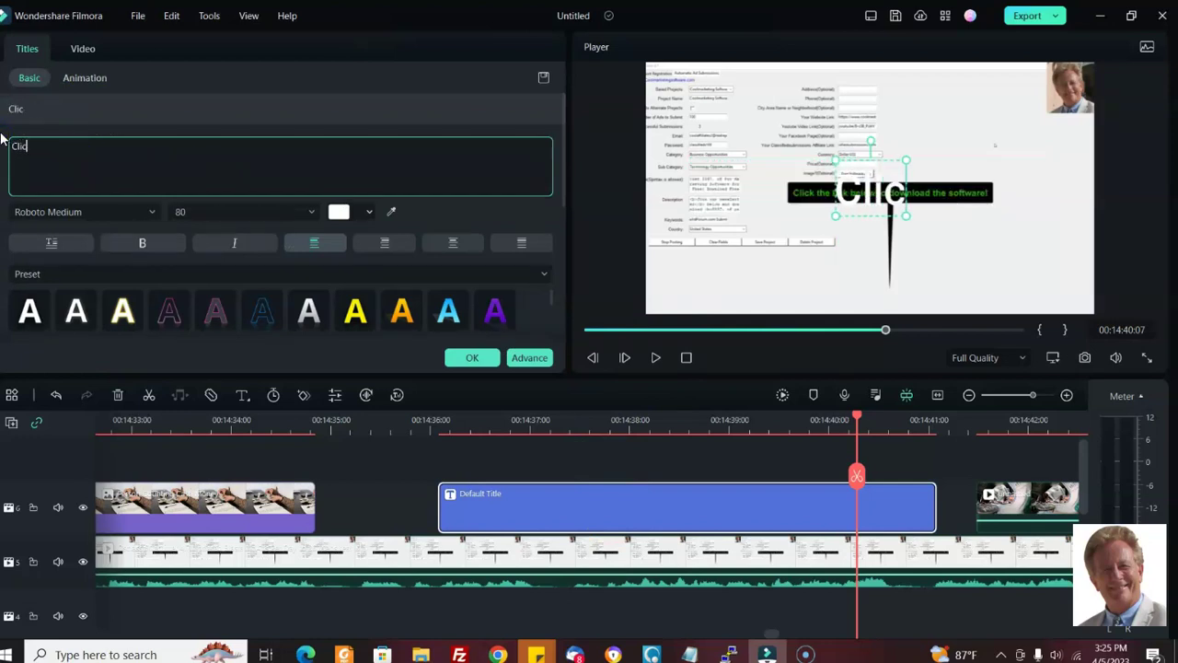
type("k the link b")
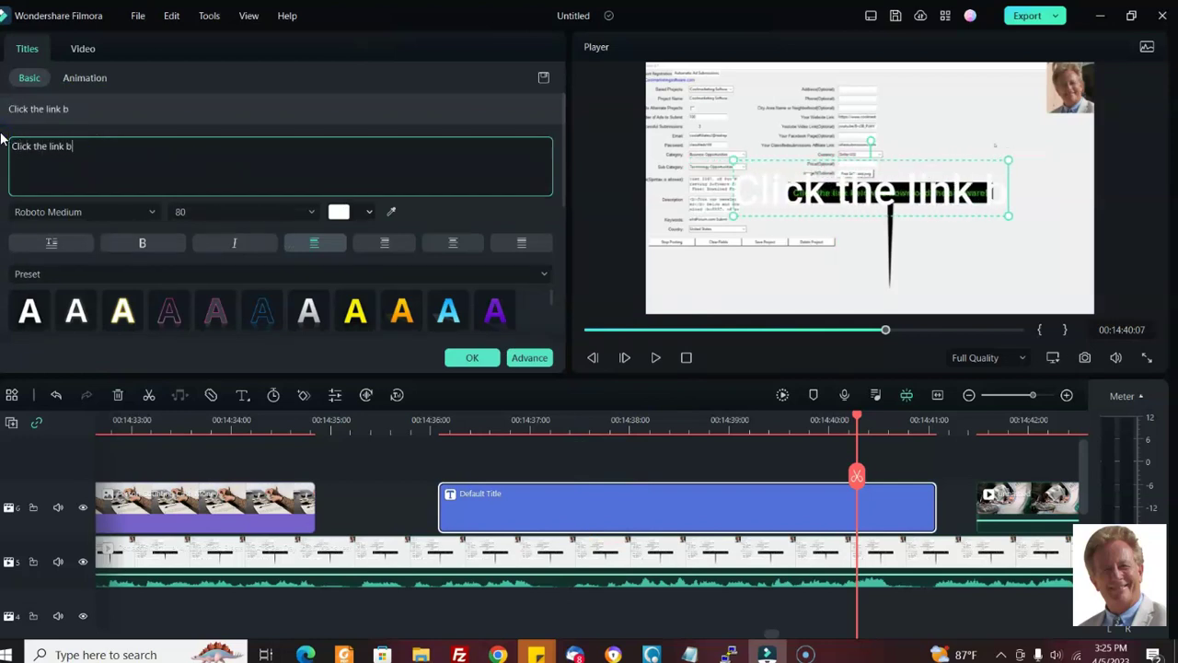
type("elow")
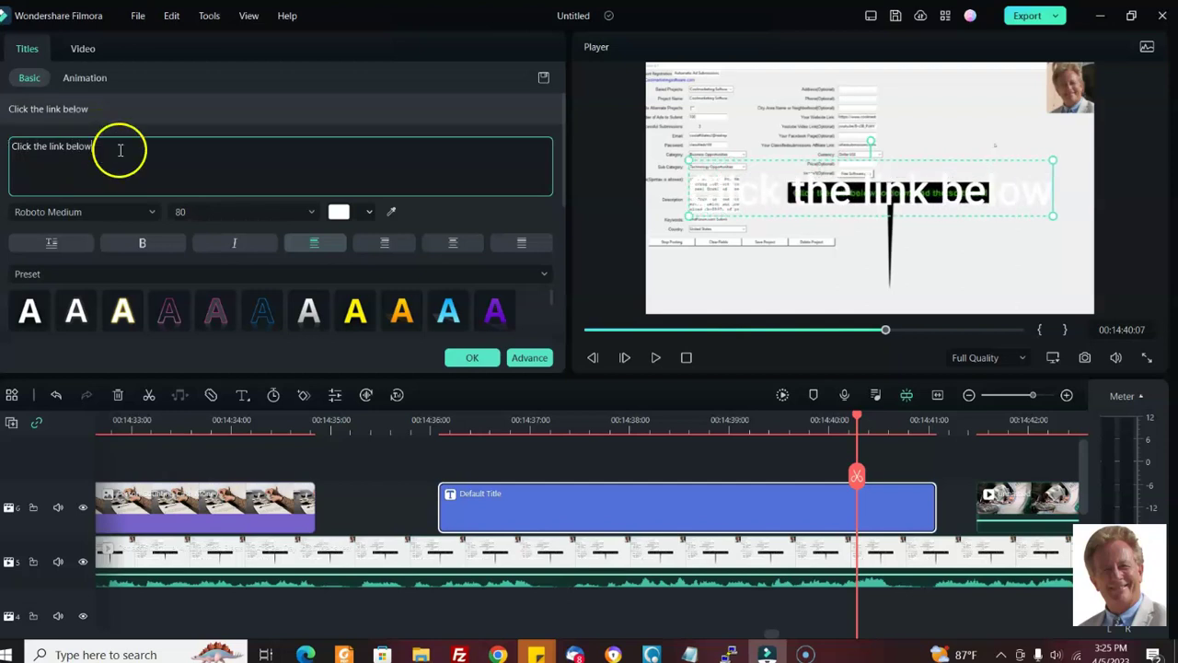
Make the title text bold, give it the purple preset style and apply the title settings
left_click(137, 244)
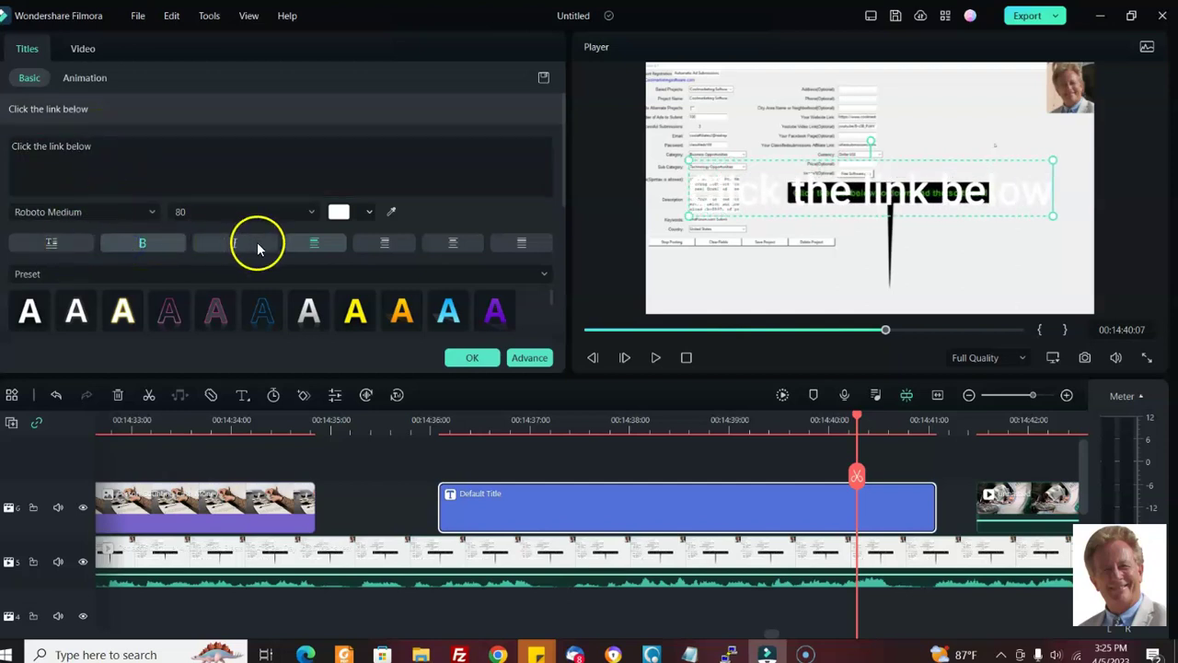
left_click(494, 316)
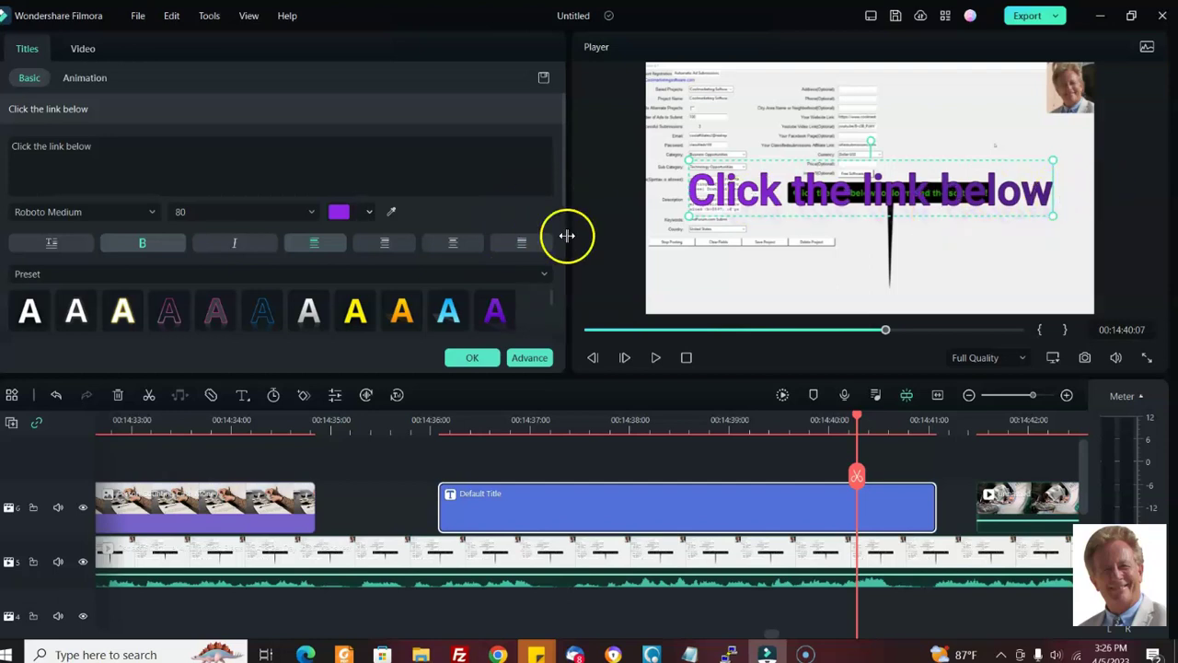
left_click(473, 357)
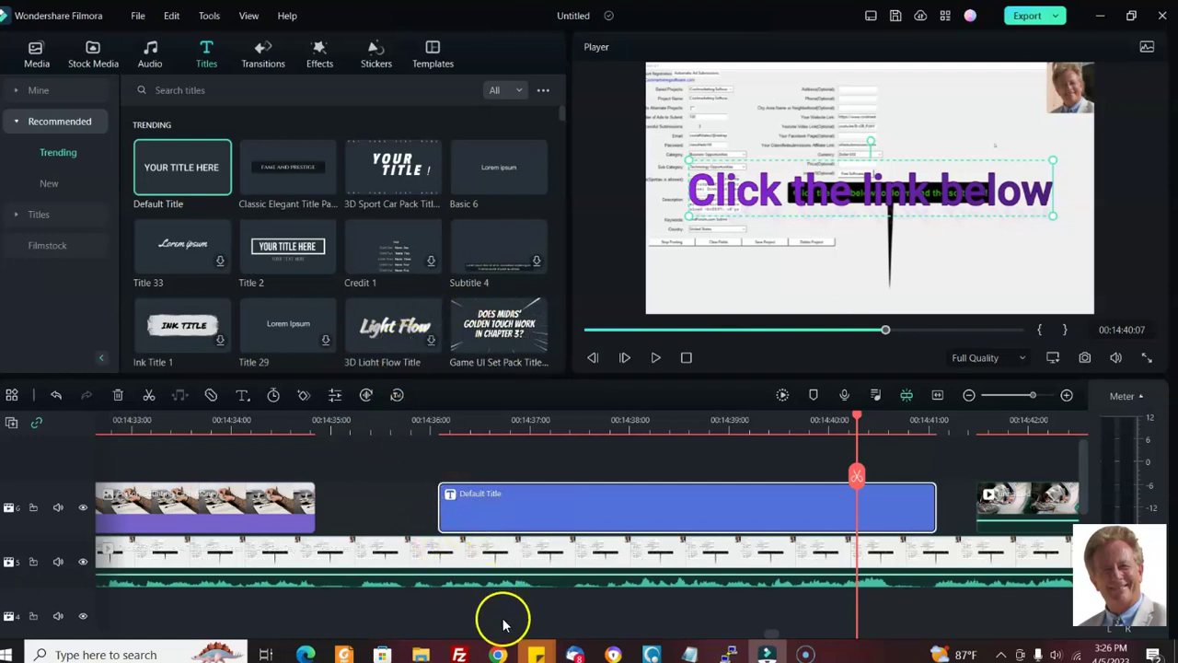
Switch to the YouTube video page in Chrome and open the options of the pinned comment with the multiple-campaigns link
mouse_move(498, 654)
left_click(396, 583)
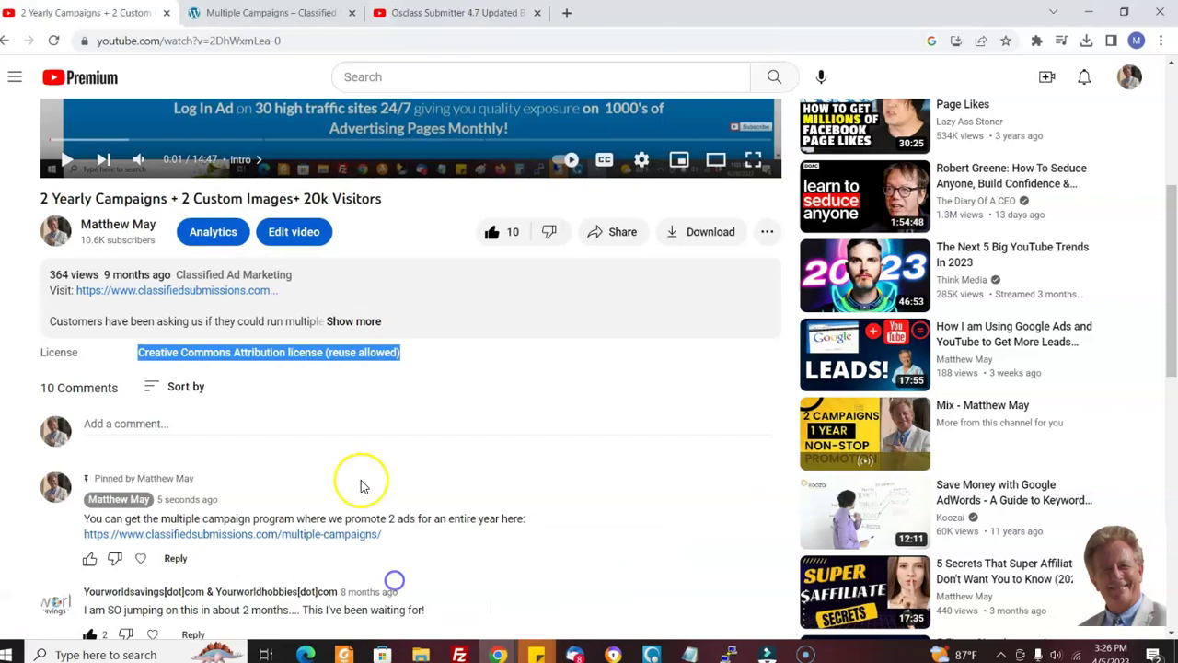
scroll(1165, 245, "down", 2)
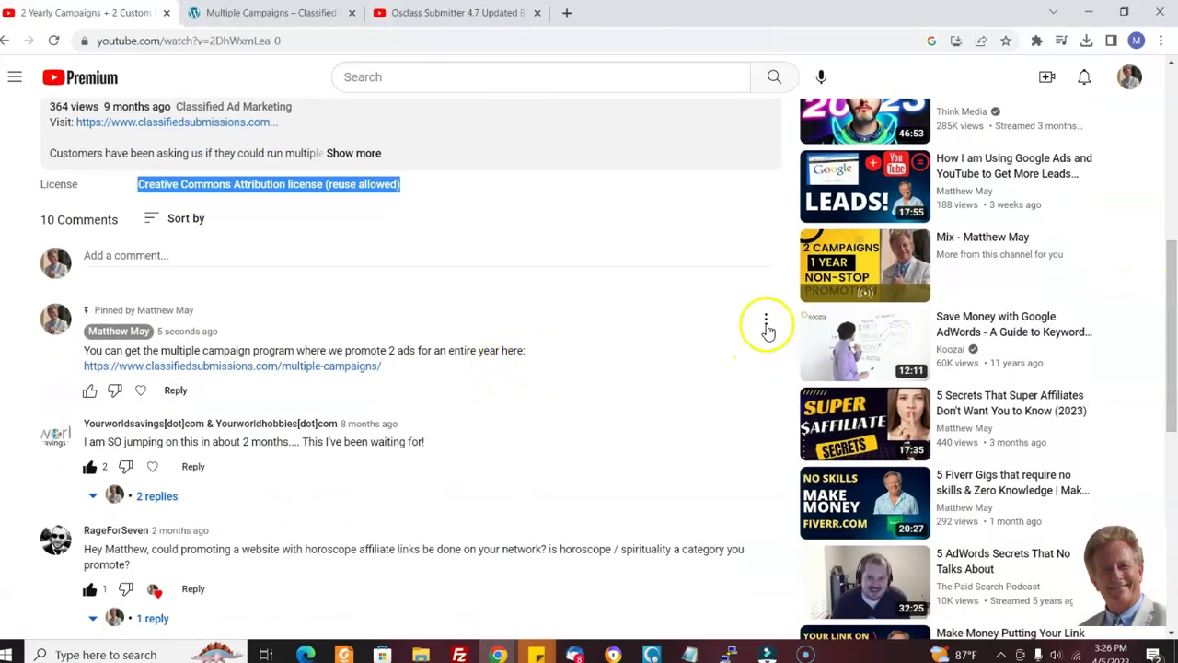
left_click(765, 320)
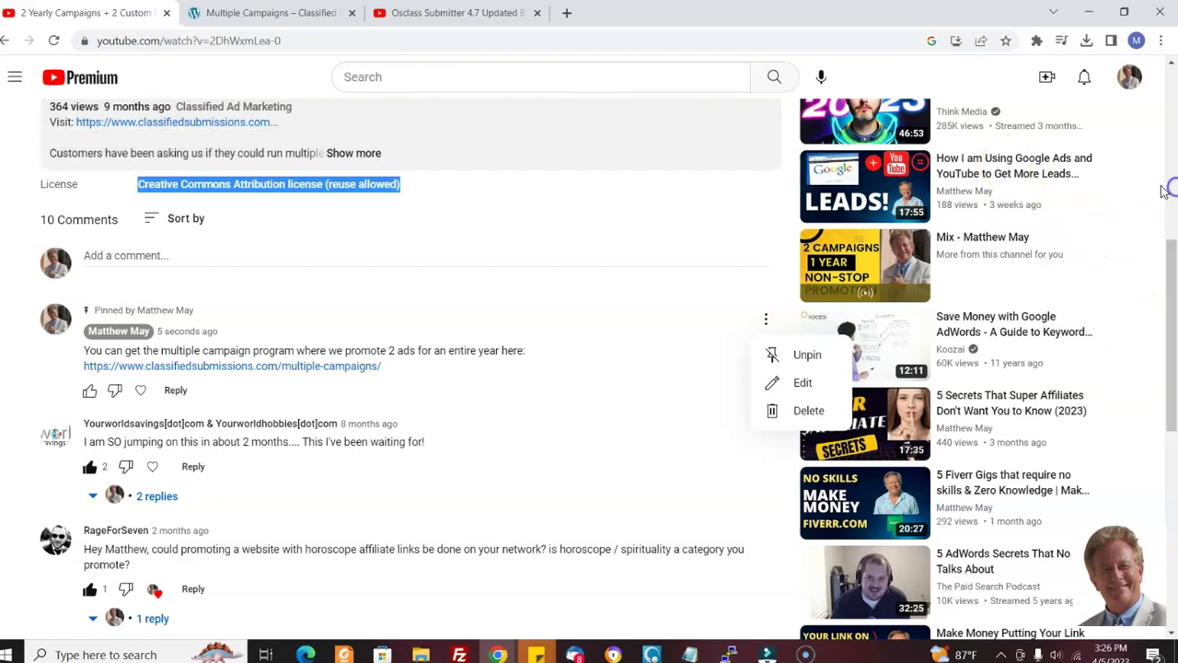
left_click(1172, 64)
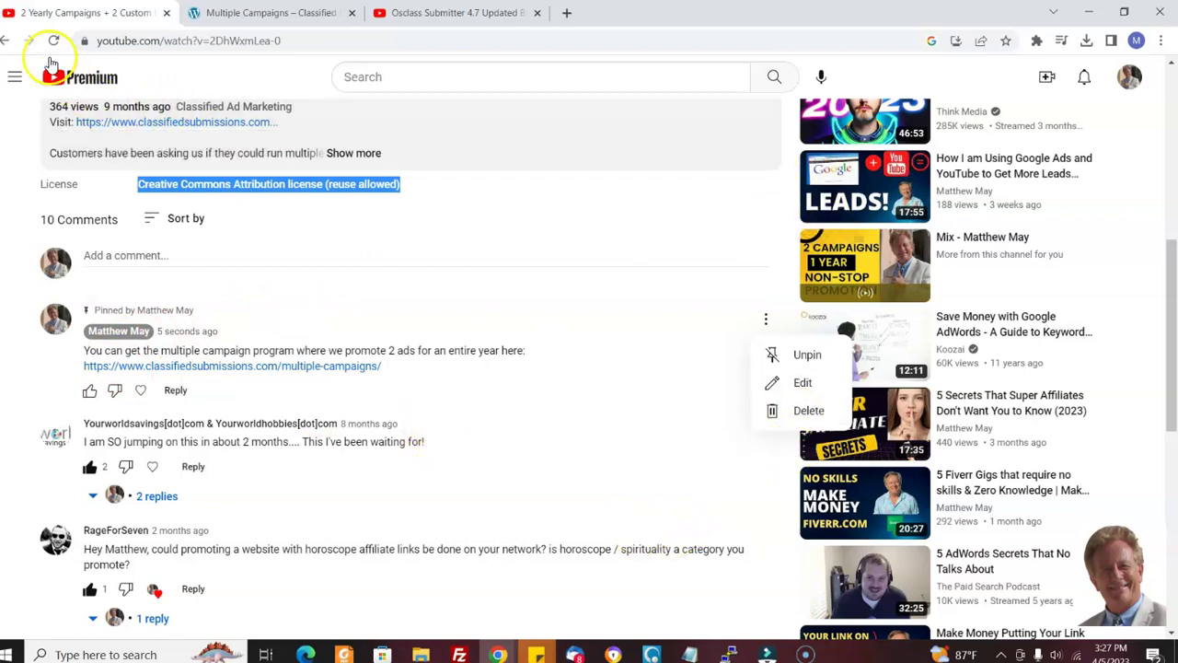
Reload the YouTube page, pause its video and highlight the Creative Commons Attribution license text below the description
left_click(54, 42)
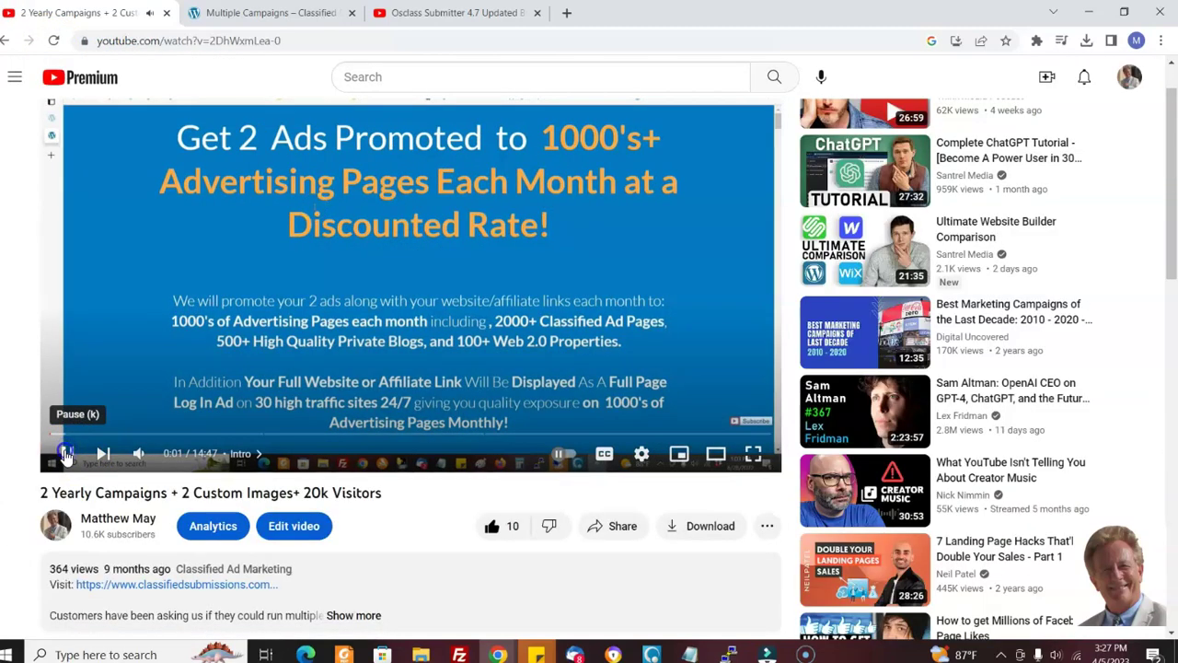
left_click(65, 453)
scroll(1174, 207, "down", 3)
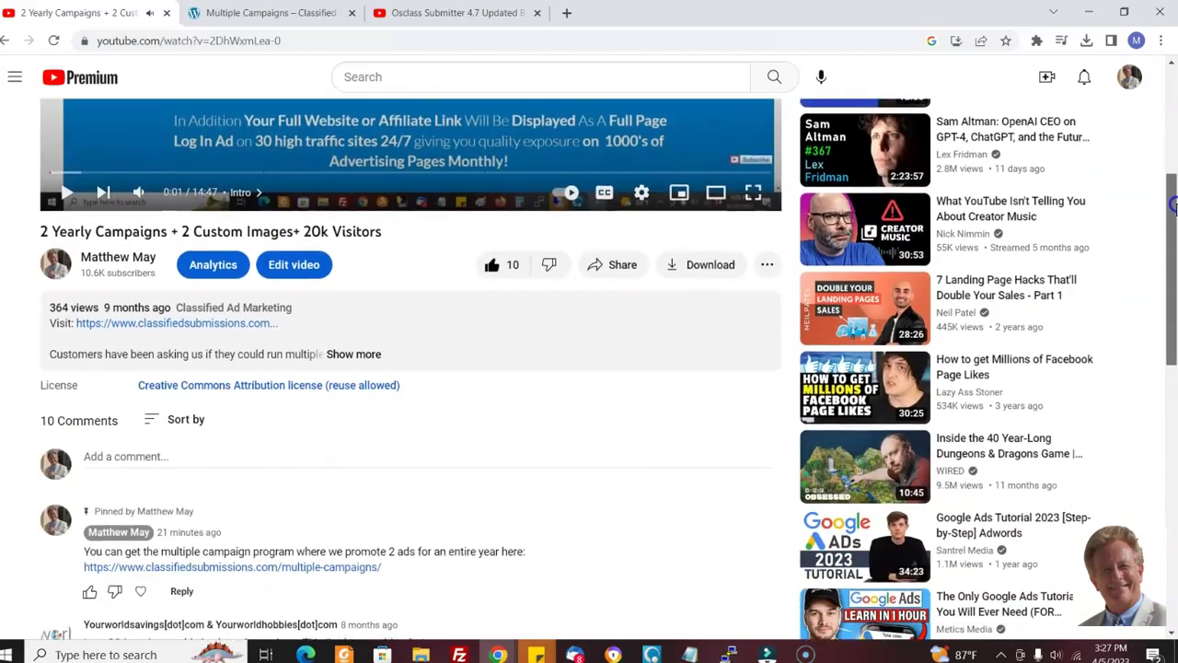
left_click_drag(438, 387, 135, 385)
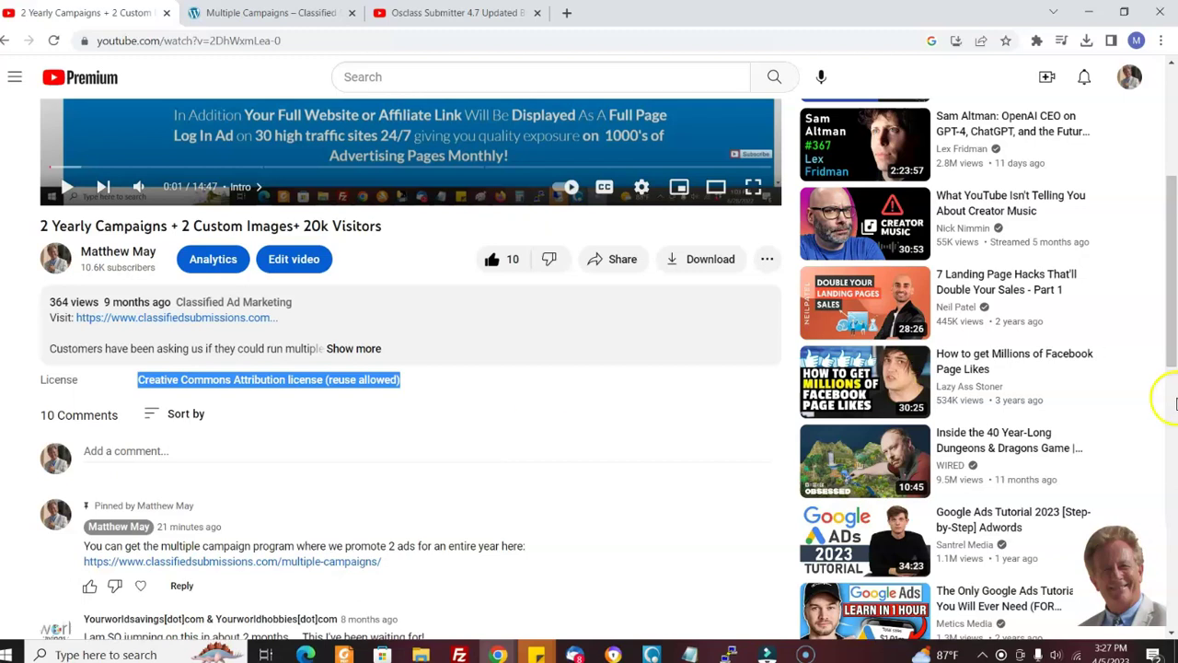
scroll(1174, 249, "up", 3)
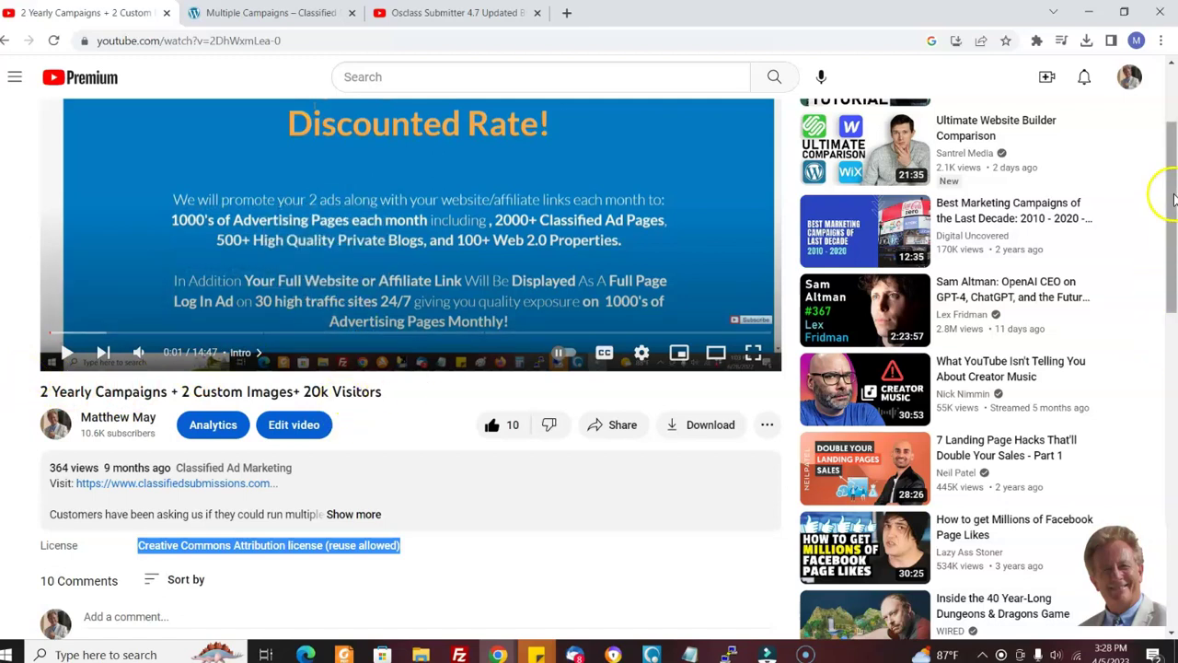
left_click_drag(1171, 184, 1174, 198)
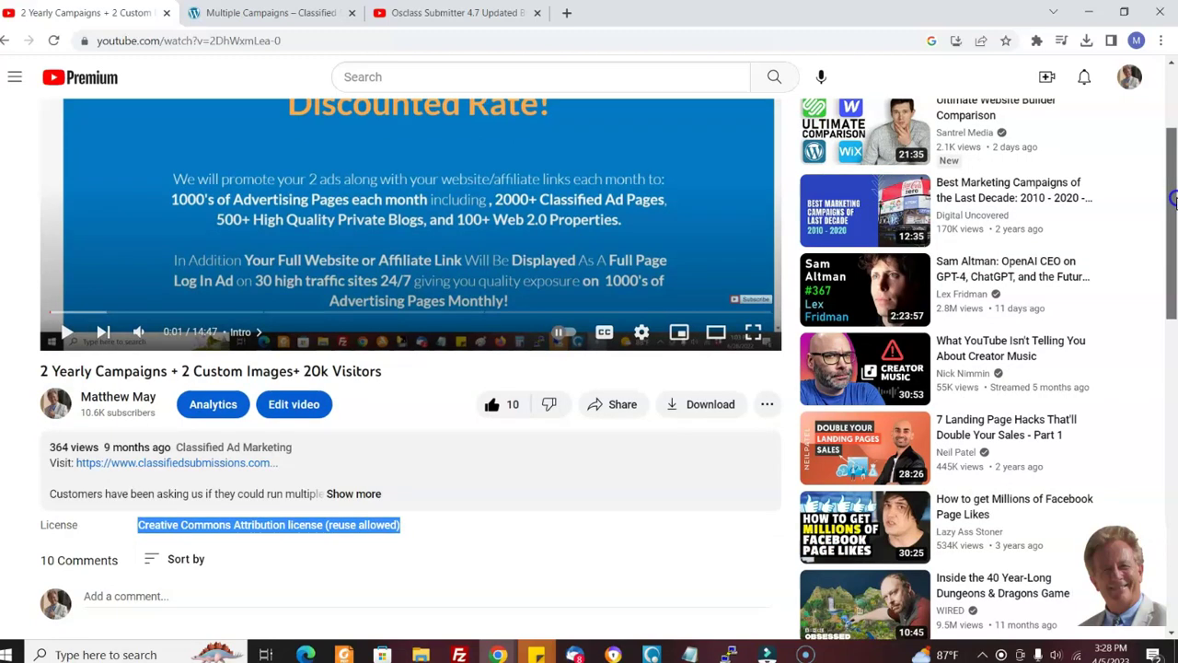
left_click_drag(1174, 198, 1174, 177)
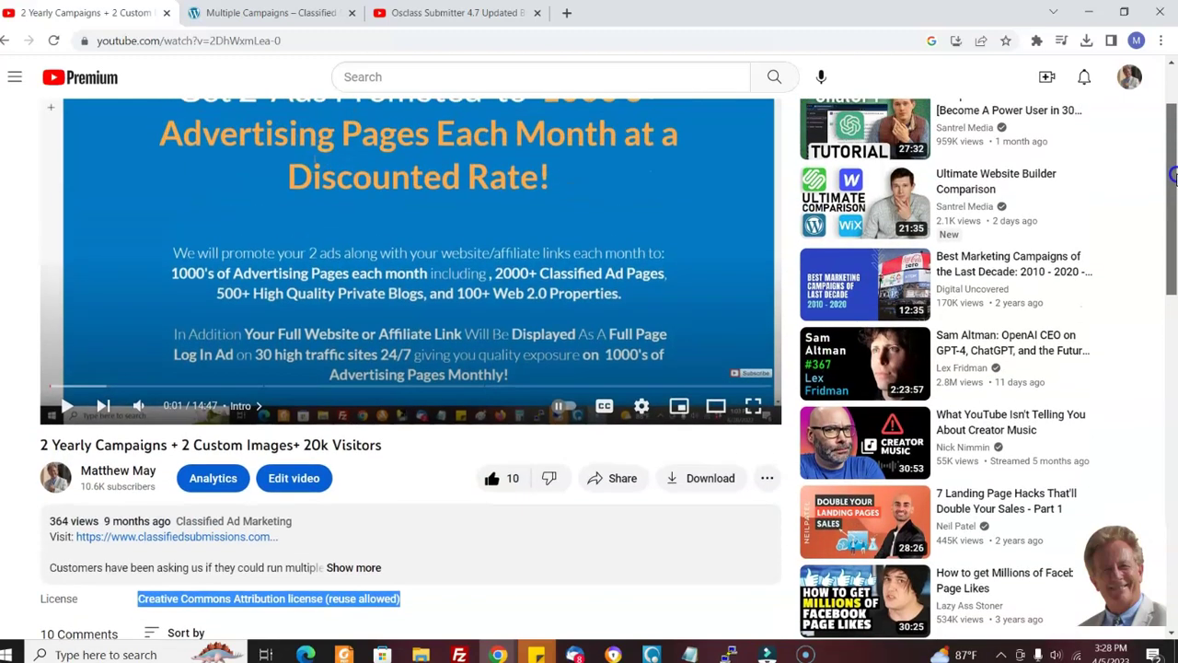
left_click_drag(1174, 175, 1174, 186)
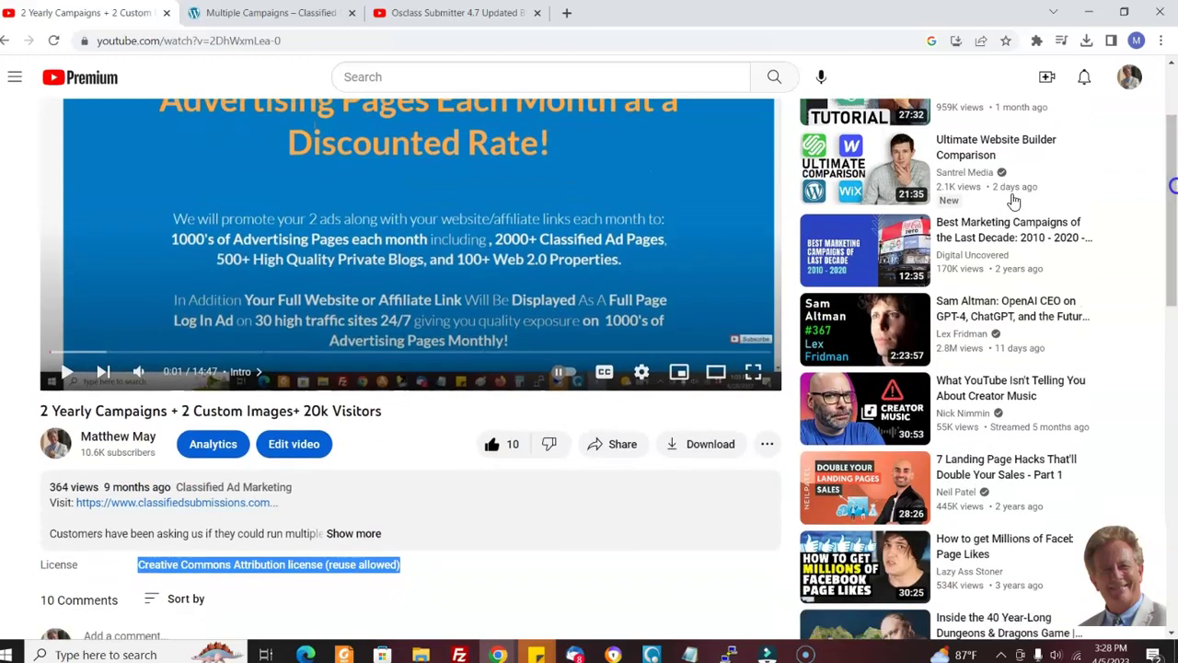